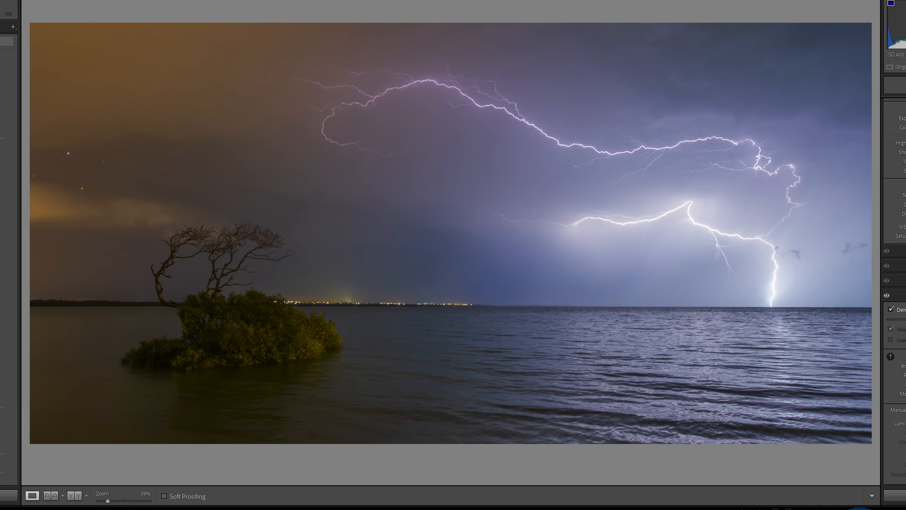
Step: Display the dark storm photo _MG_1820.CR2 and inspect its distant lightning at 100% zoom
{"action": "left_click", "coordinate": [427, 509]}
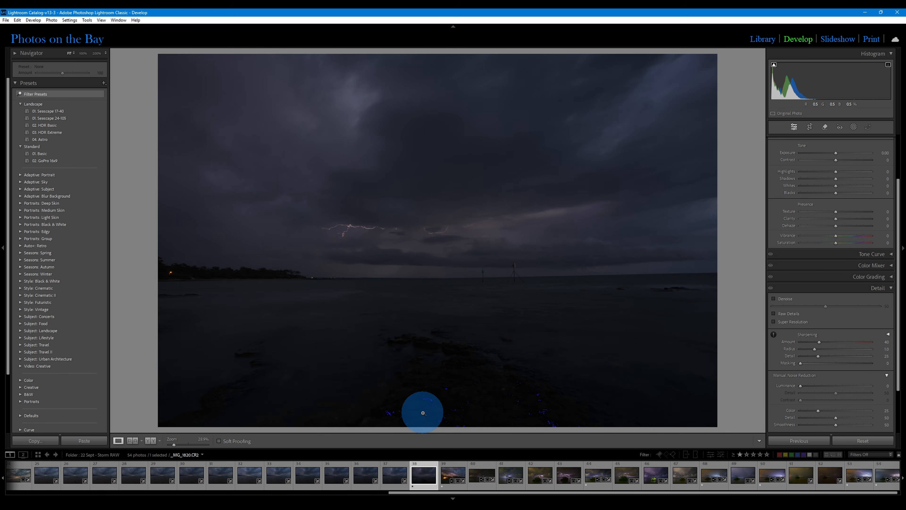
{"action": "left_click", "coordinate": [380, 225]}
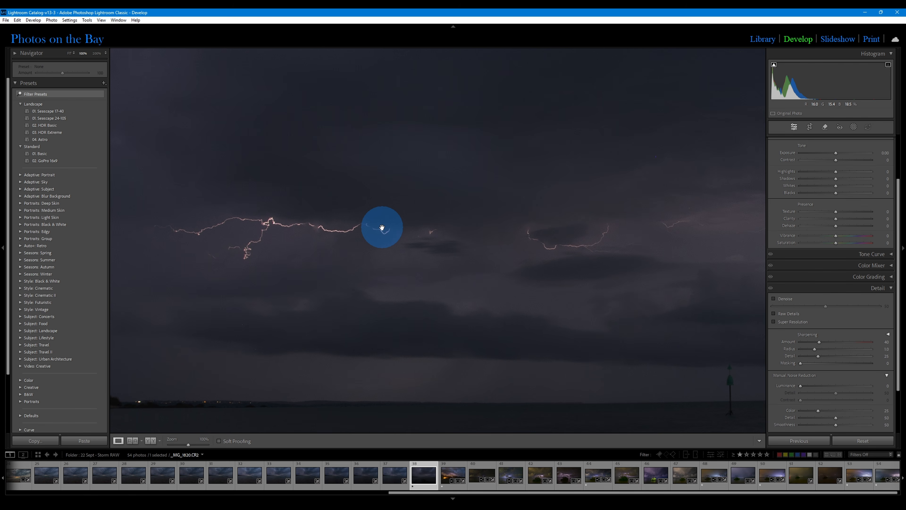
{"action": "left_click", "coordinate": [381, 229]}
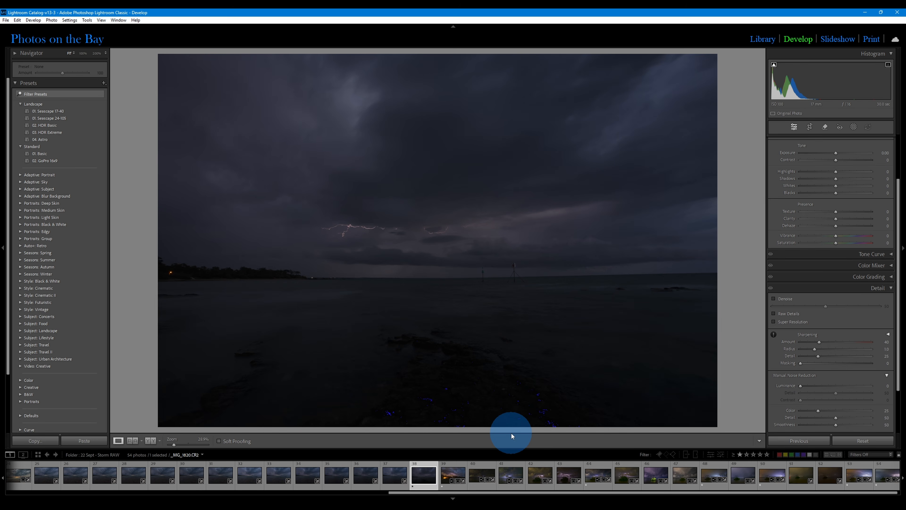
Step: Create a virtual copy of _MG_1820.CR2 and select it together with the original, keeping the original active
{"action": "right_click", "coordinate": [424, 480]}
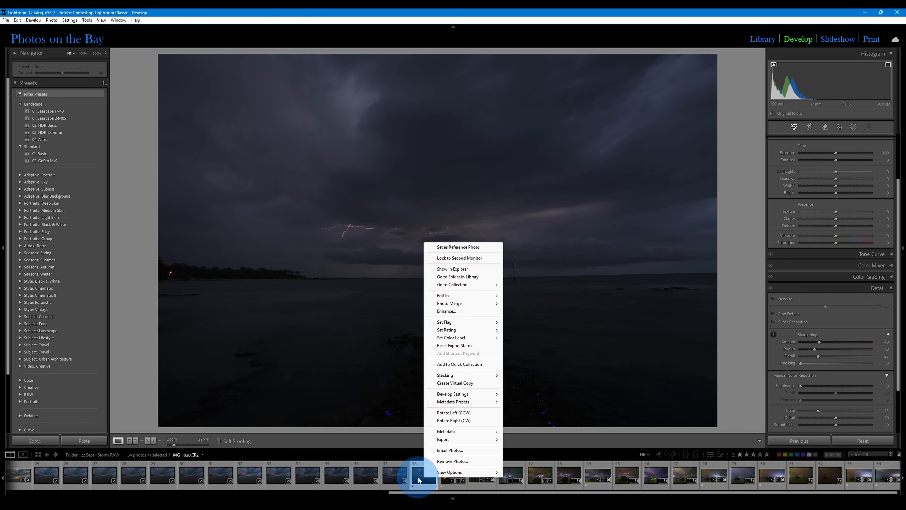
{"action": "left_click", "coordinate": [456, 384]}
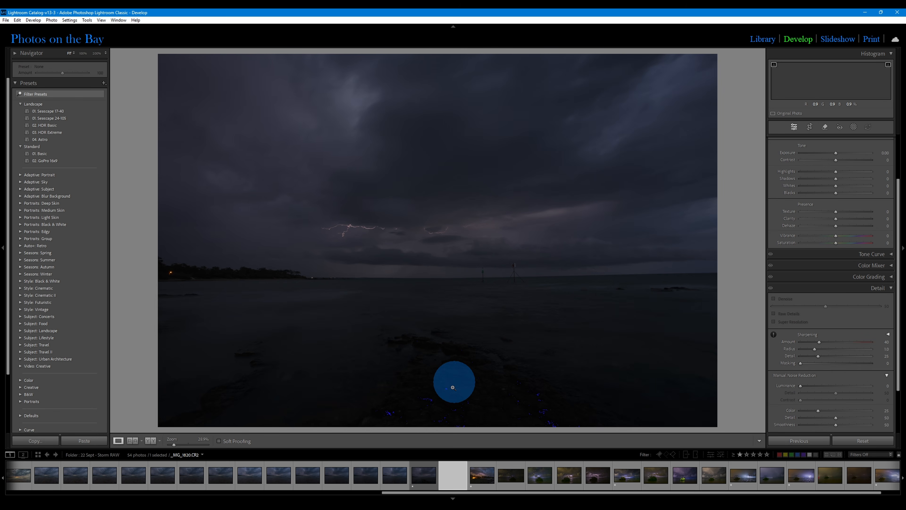
{"action": "left_click", "coordinate": [428, 477]}
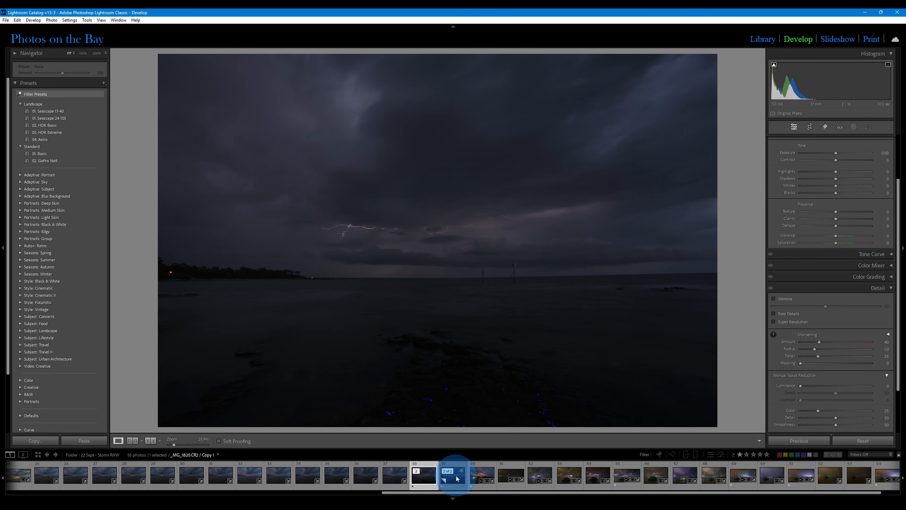
{"action": "left_click", "coordinate": [423, 478]}
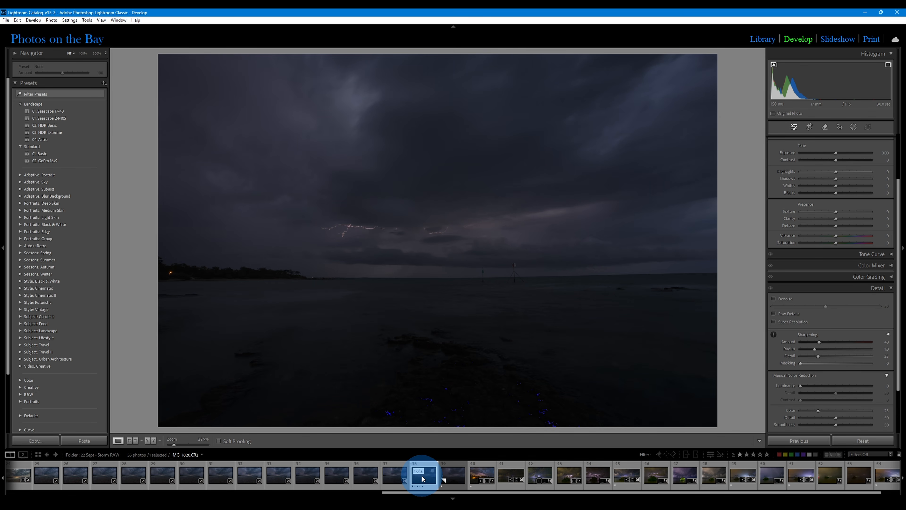
{"action": "left_click", "coordinate": [447, 478]}
{"action": "left_click", "coordinate": [421, 478]}
{"action": "left_click", "coordinate": [449, 478], "text": "ctrl"}
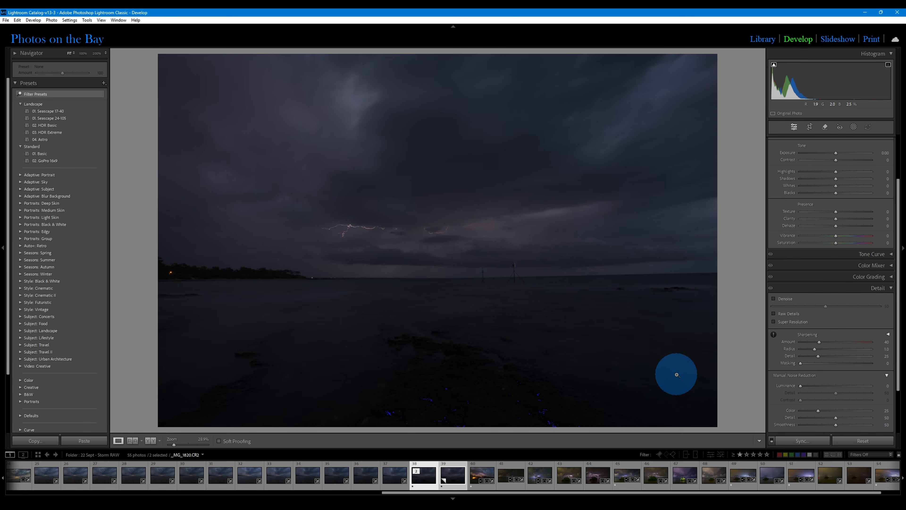
Step: Change the photo's colour profile to Adobe Landscape
{"action": "left_click", "coordinate": [892, 288]}
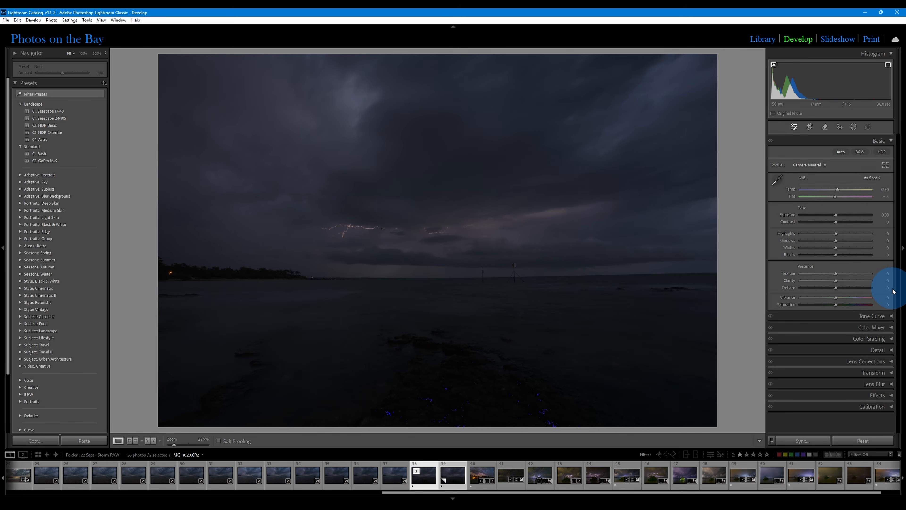
{"action": "left_click", "coordinate": [825, 166]}
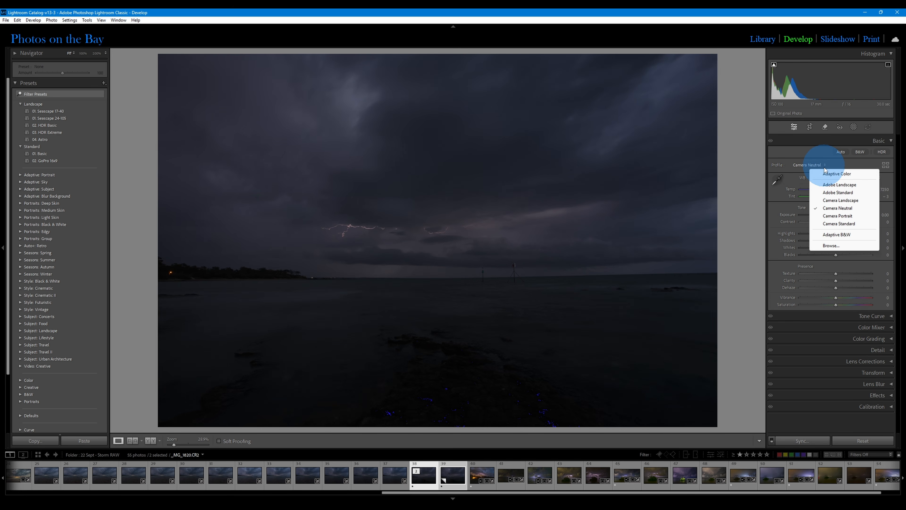
{"action": "left_click", "coordinate": [838, 185]}
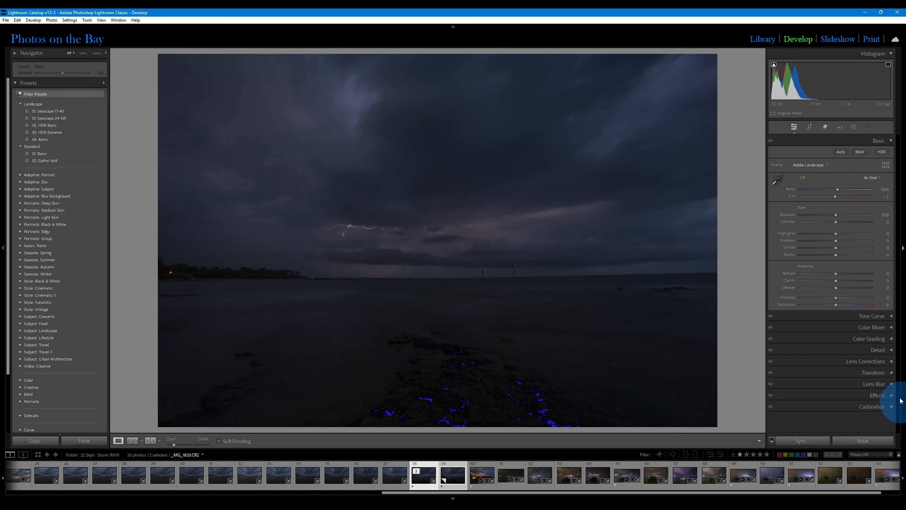
Step: Enable chromatic aberration removal and lens profile corrections, and raise the exposure to +1.20
{"action": "left_click", "coordinate": [881, 361]}
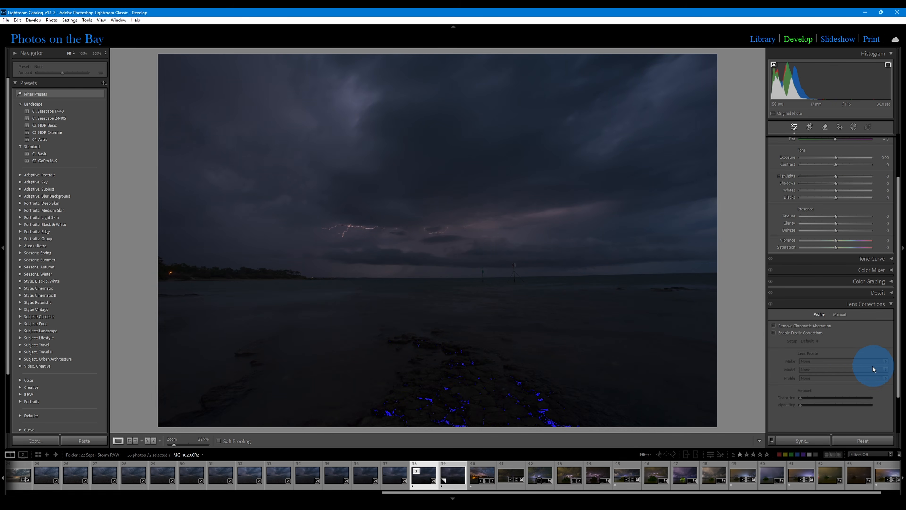
{"action": "left_click", "coordinate": [782, 326]}
{"action": "left_click", "coordinate": [785, 333]}
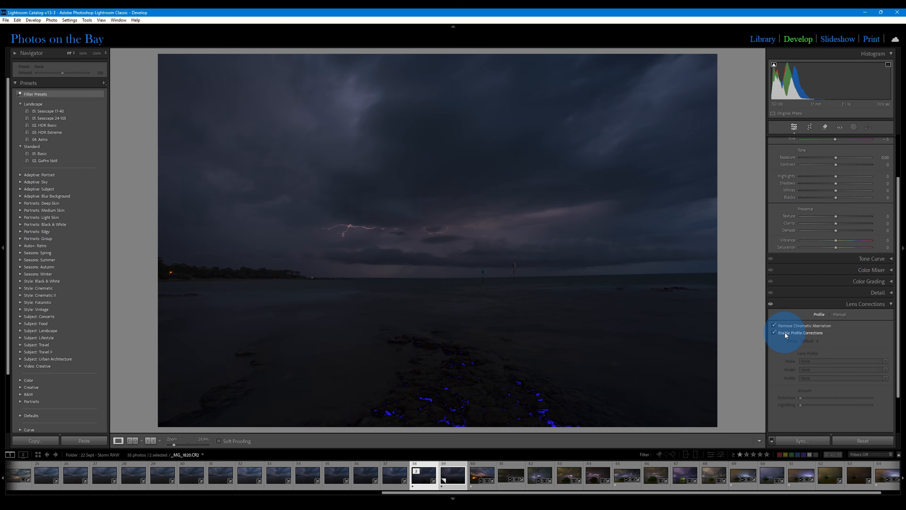
{"action": "left_click", "coordinate": [886, 304]}
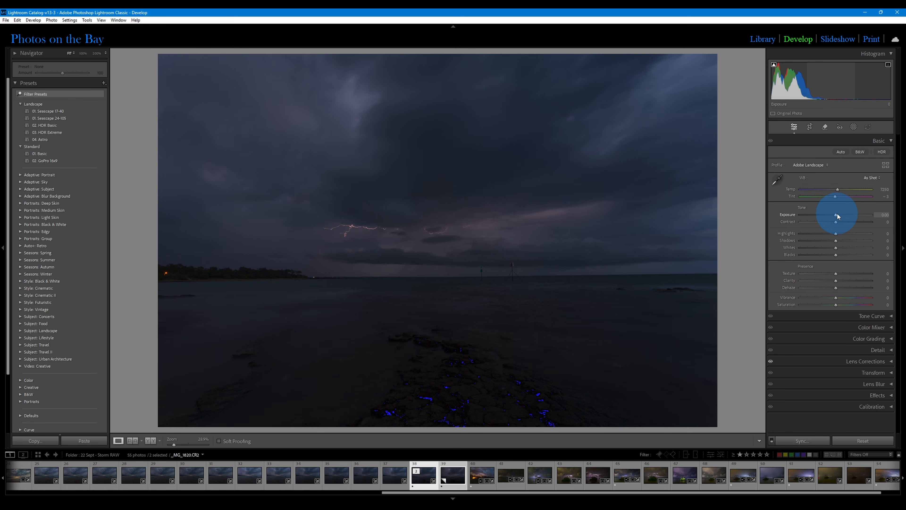
{"action": "left_click_drag", "start_coordinate": [836, 215], "coordinate": [844, 217]}
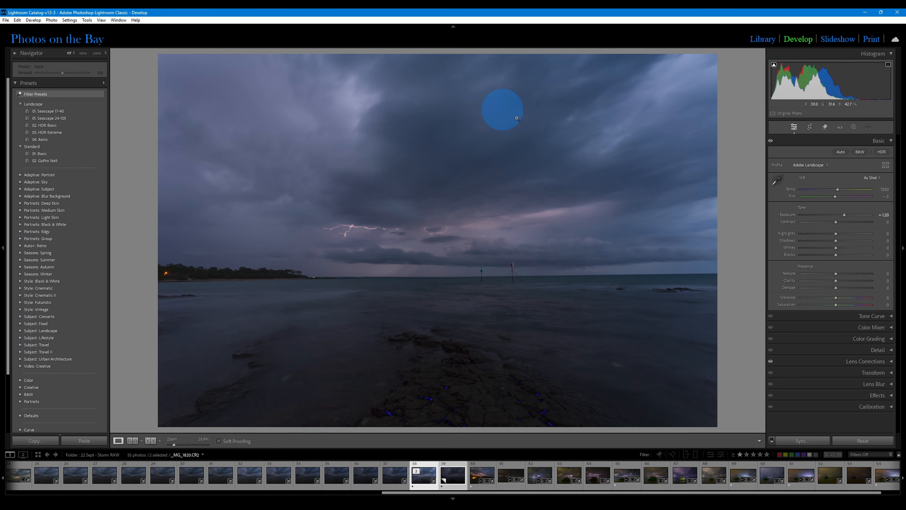
Step: Crop the photo to a 3 x 1 panorama with the horizon levelled, and compare it with the before version
{"action": "left_click", "coordinate": [810, 127]}
{"action": "left_click", "coordinate": [876, 157]}
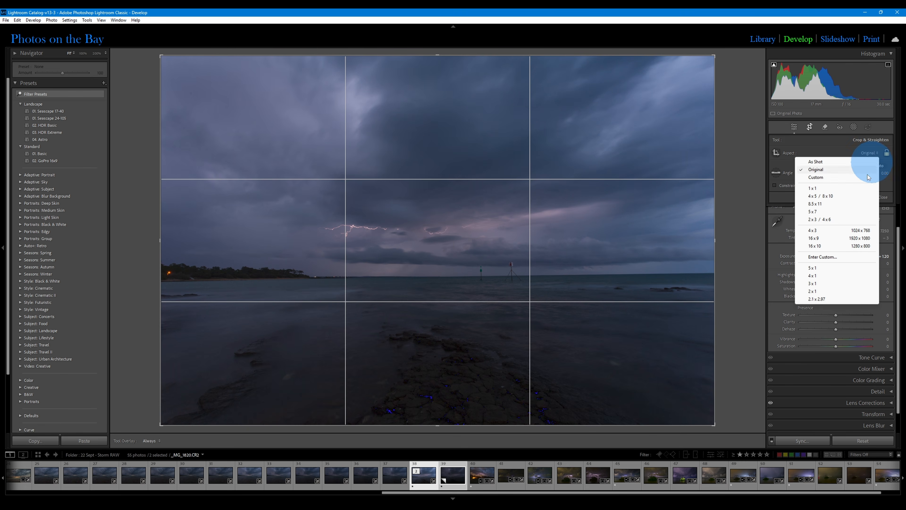
{"action": "left_click", "coordinate": [823, 284]}
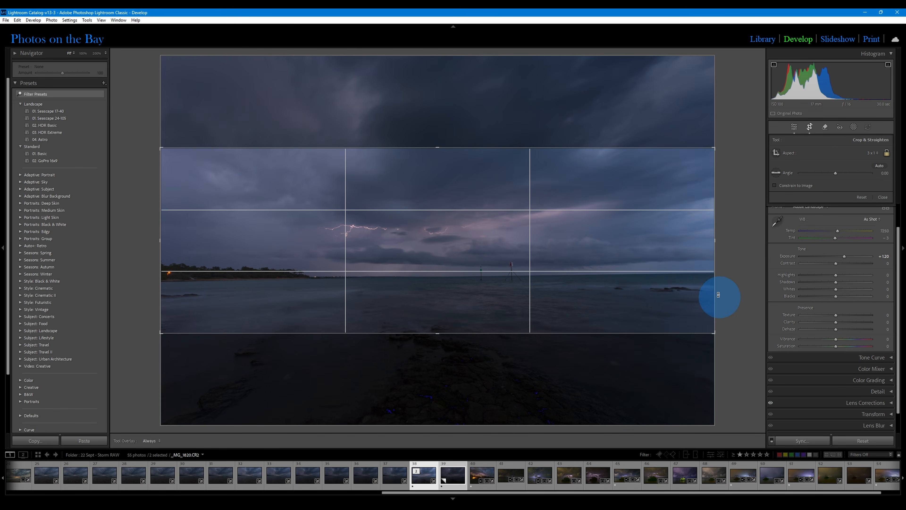
{"action": "left_click_drag", "start_coordinate": [734, 273], "coordinate": [741, 278]}
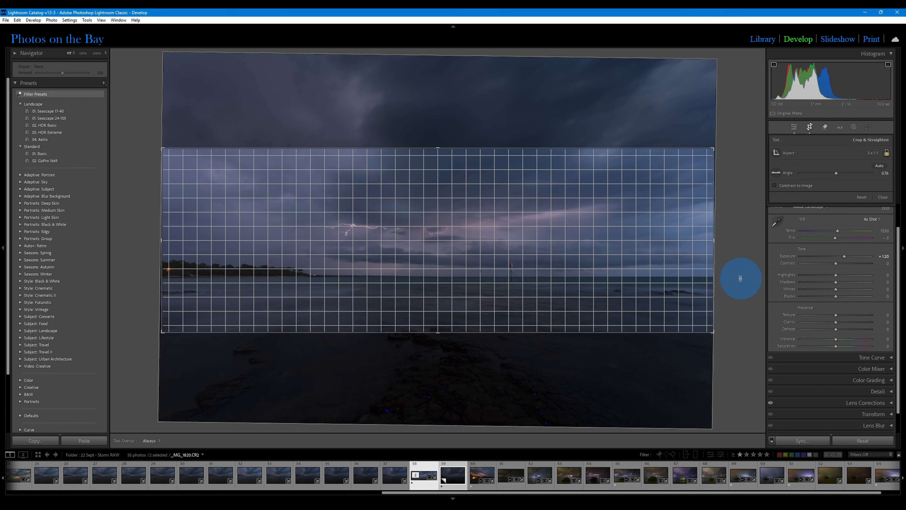
{"action": "left_click", "coordinate": [809, 126]}
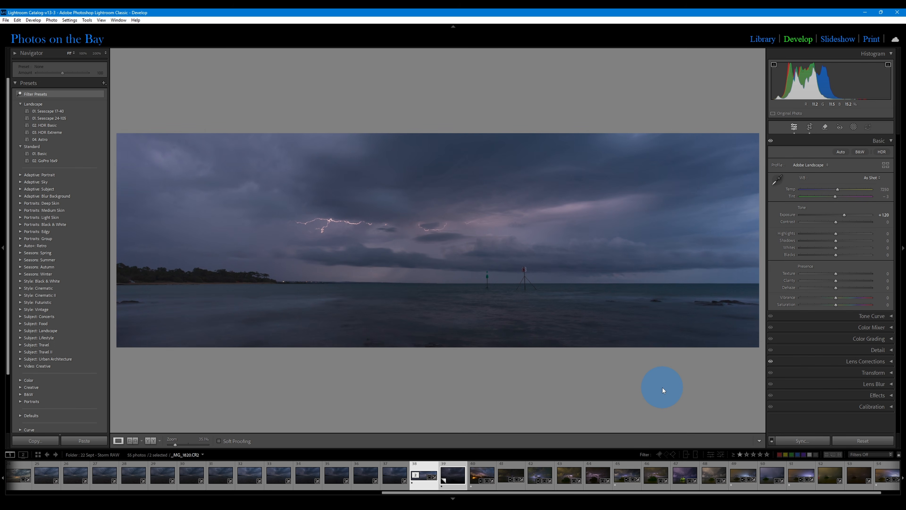
{"action": "key", "text": "backslash"}
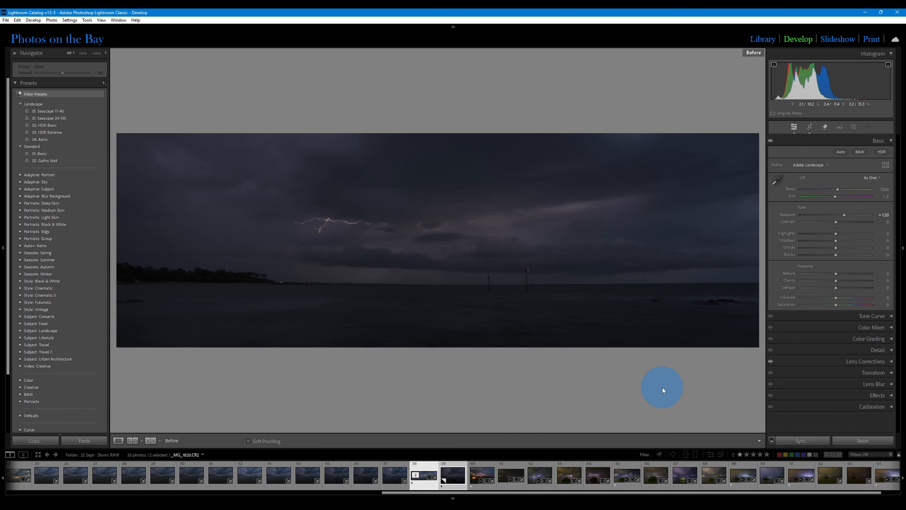
{"action": "key", "text": "backslash"}
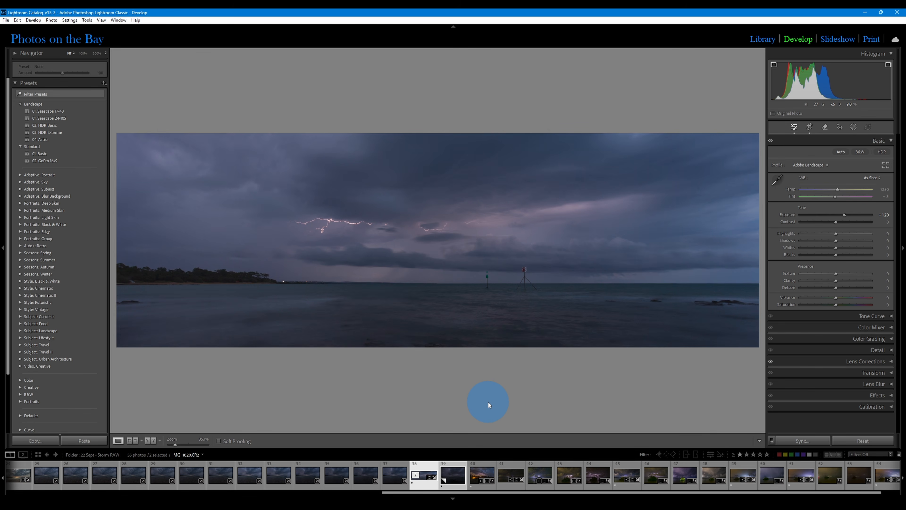
Step: Set white balance to temperature 10750 and tint -20, judging it with vibrance and saturation at +100, and reset both to 0
{"action": "left_click_drag", "start_coordinate": [835, 297], "coordinate": [872, 304]}
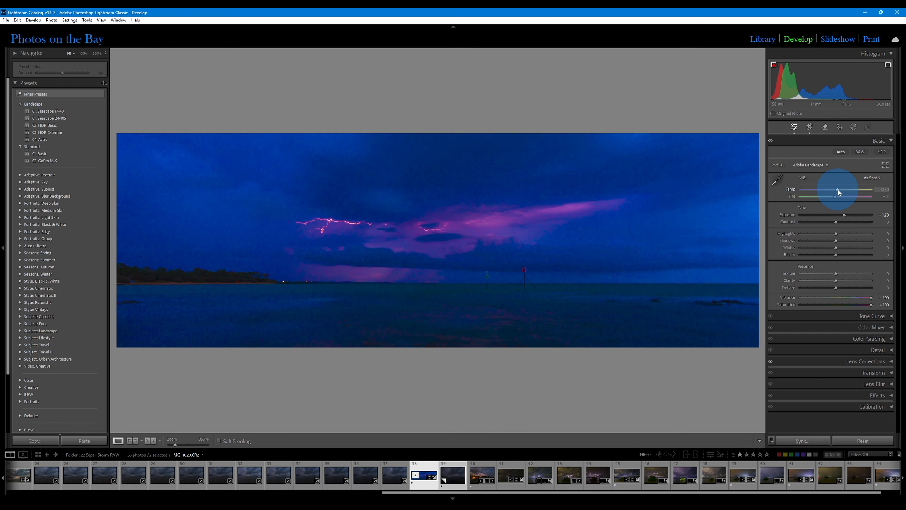
{"action": "mouse_move", "coordinate": [837, 190]}
{"action": "left_mouse_down"}
{"action": "mouse_move", "coordinate": [854, 190]}
{"action": "mouse_move", "coordinate": [830, 197]}
{"action": "left_mouse_up"}
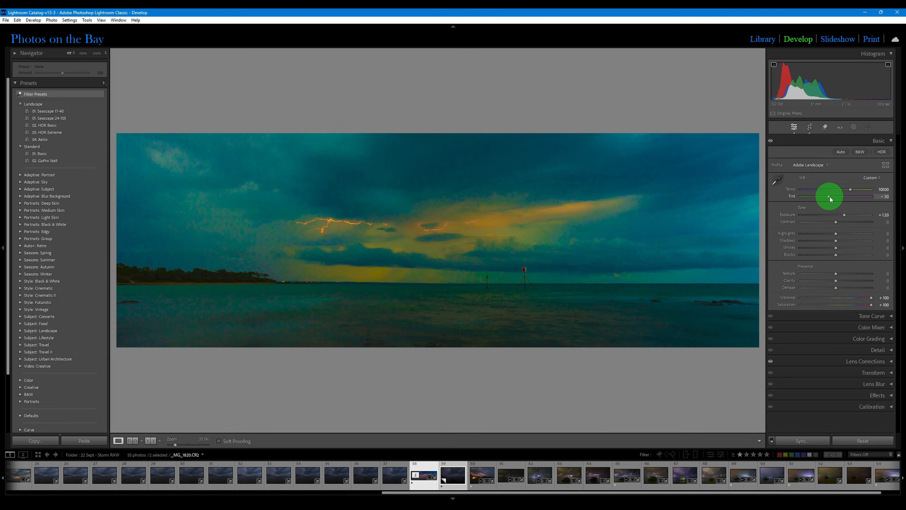
{"action": "left_click_drag", "start_coordinate": [829, 197], "coordinate": [831, 196]}
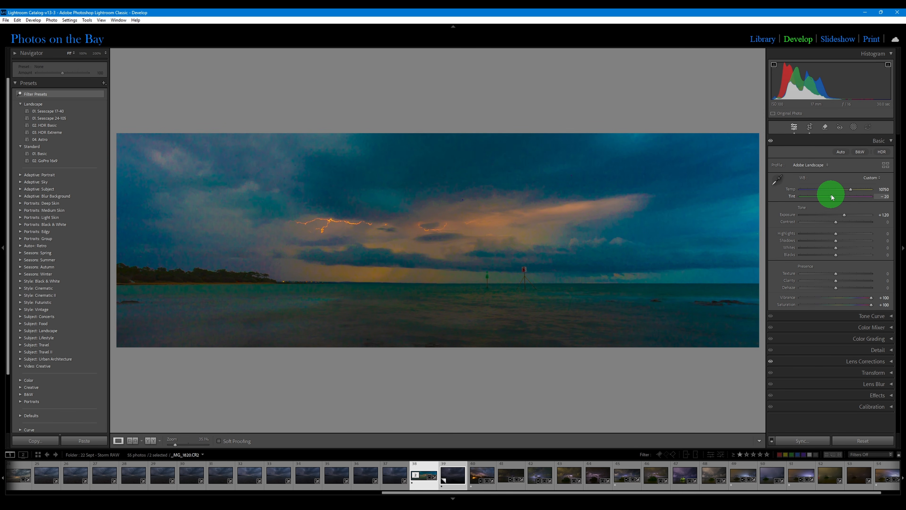
{"action": "left_click", "coordinate": [791, 441]}
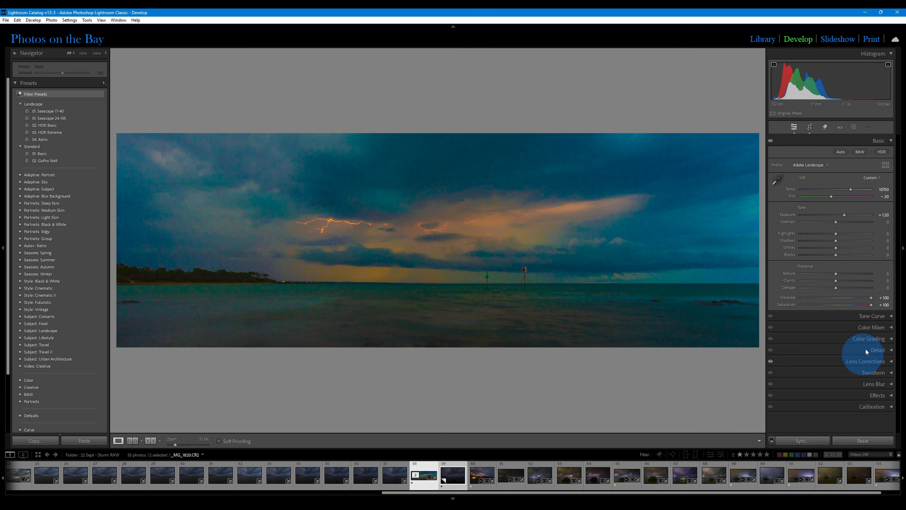
{"action": "double_click", "coordinate": [871, 298]}
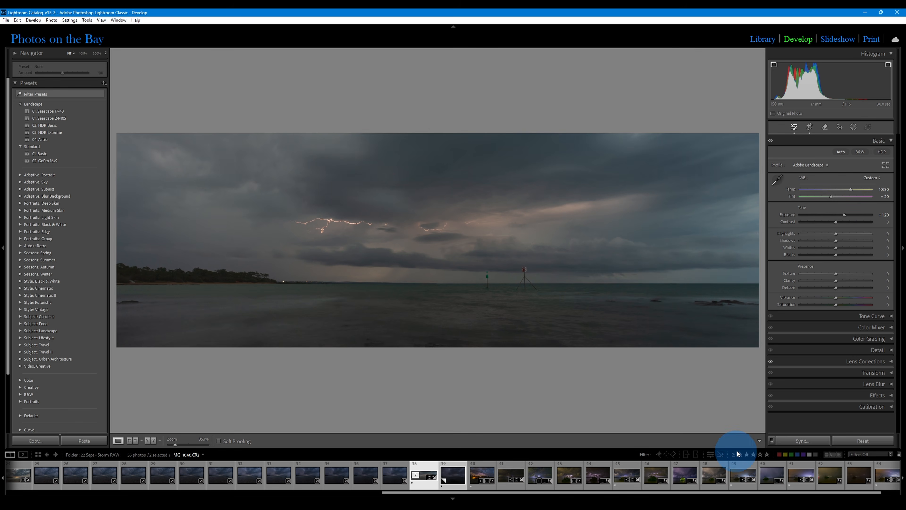
Step: Synchronize all develop settings from the original photo to its virtual copy
{"action": "left_click", "coordinate": [796, 440]}
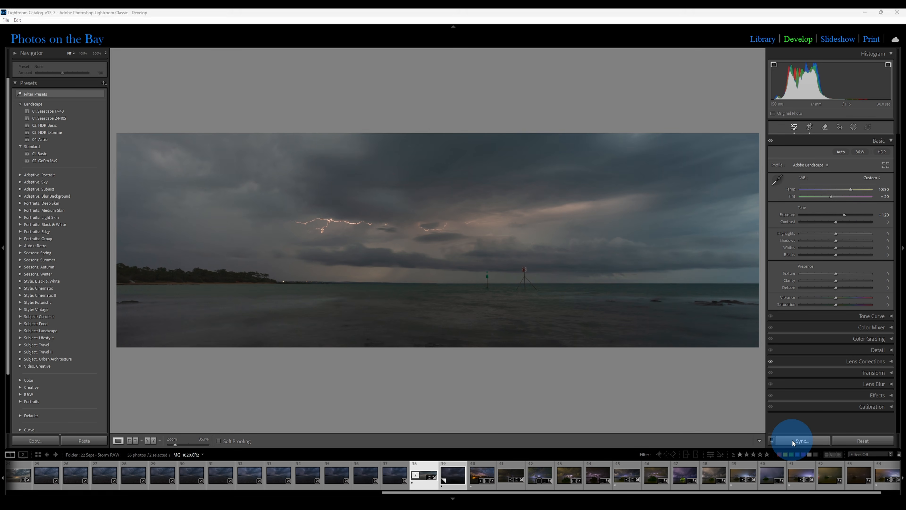
{"action": "left_click", "coordinate": [489, 431]}
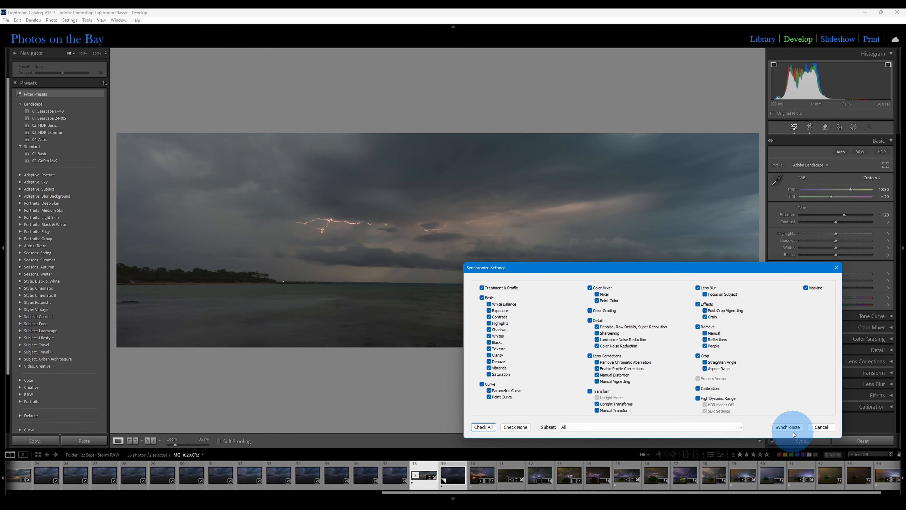
{"action": "left_click", "coordinate": [788, 428]}
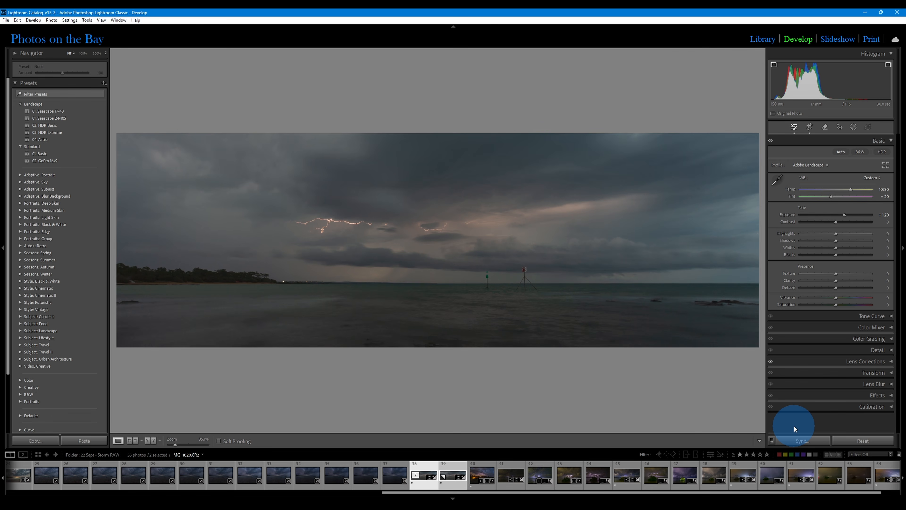
Step: Select only the virtual copy and set its contrast to +20
{"action": "left_click", "coordinate": [422, 488]}
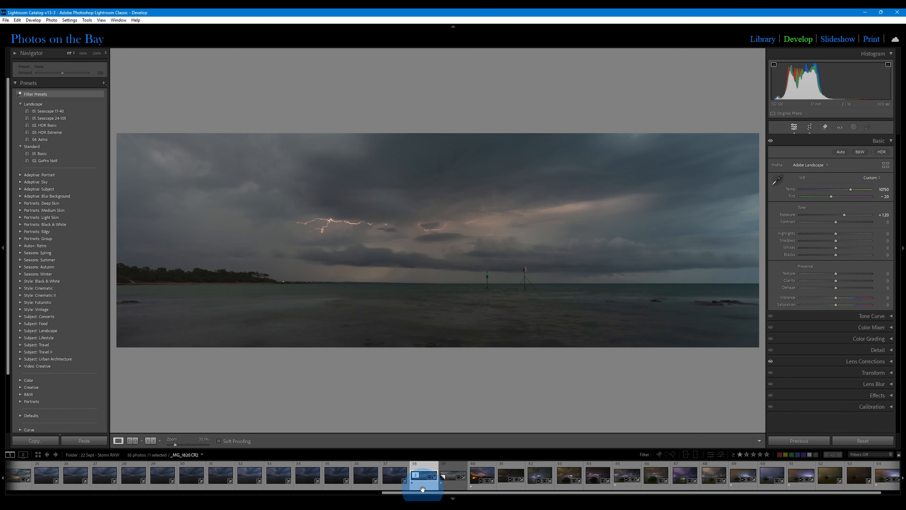
{"action": "left_click", "coordinate": [457, 485]}
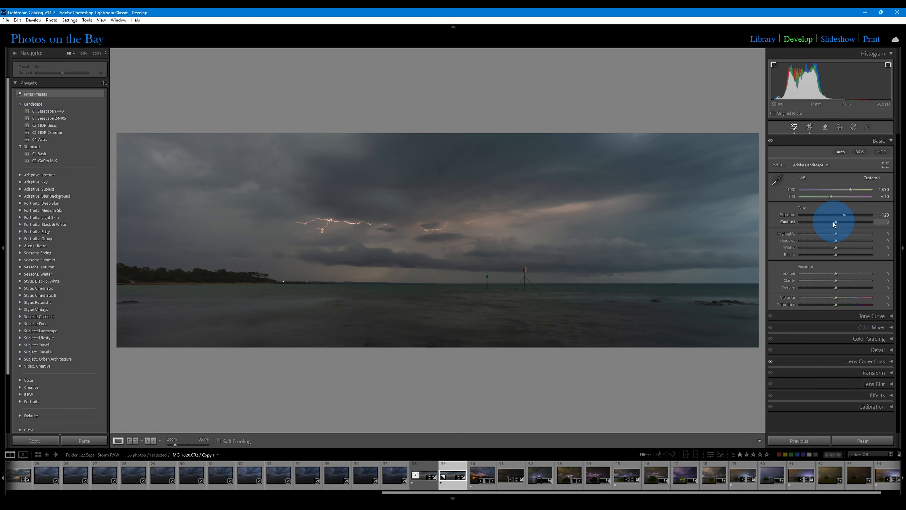
{"action": "mouse_move", "coordinate": [835, 223]}
{"action": "left_mouse_down"}
{"action": "mouse_move", "coordinate": [856, 224]}
{"action": "mouse_move", "coordinate": [843, 227]}
{"action": "left_mouse_up"}
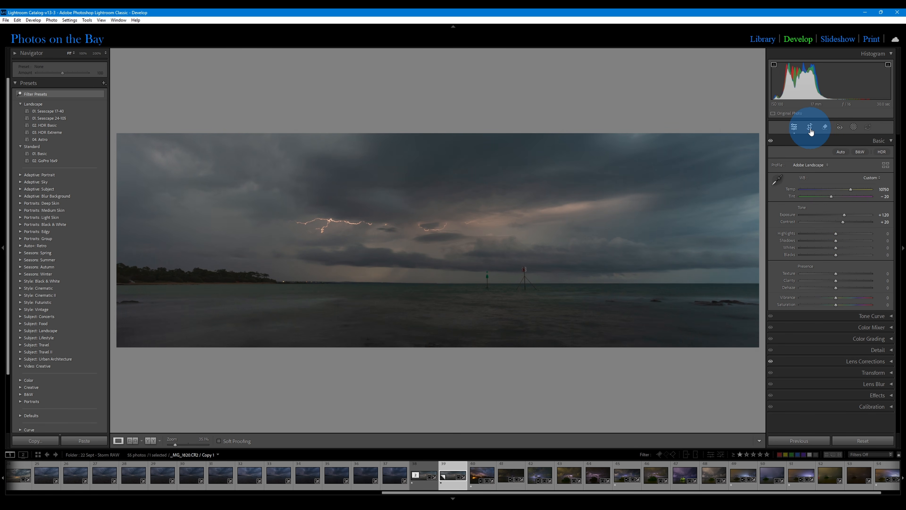
Step: Add a linear gradient mask that covers the sea up to the horizon
{"action": "left_click", "coordinate": [852, 128]}
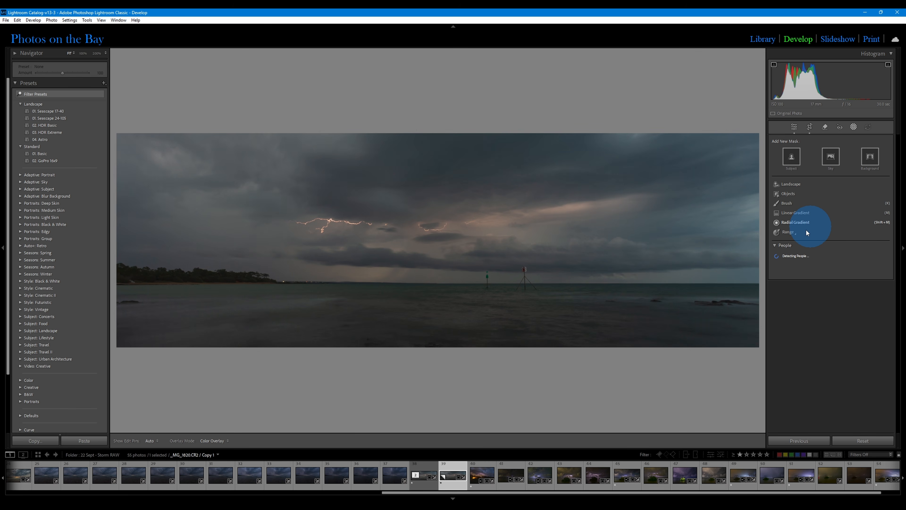
{"action": "left_click", "coordinate": [790, 213]}
{"action": "left_click_drag", "start_coordinate": [432, 294], "coordinate": [428, 280]}
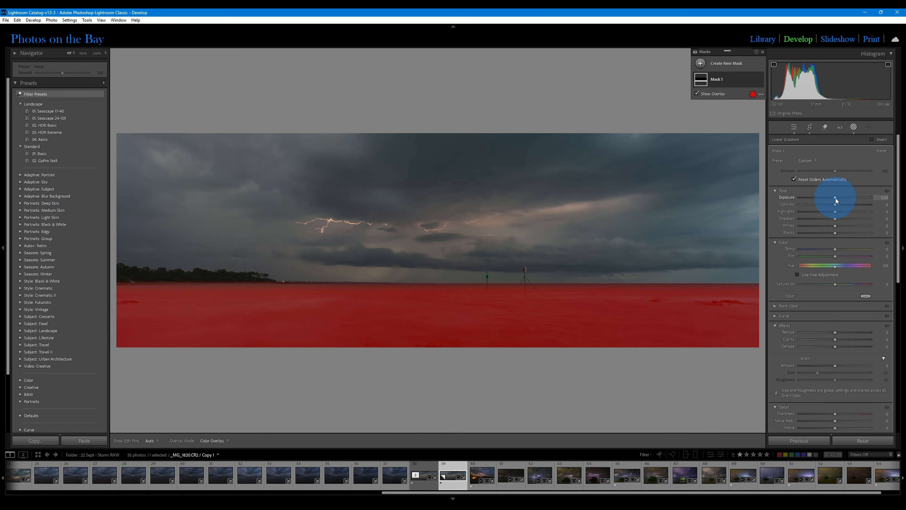
Step: Set the sea mask's highlights to 28, whites to 35, temperature to -30 and tint to -19
{"action": "mouse_move", "coordinate": [837, 224]}
{"action": "left_mouse_down"}
{"action": "mouse_move", "coordinate": [849, 228]}
{"action": "mouse_move", "coordinate": [837, 212]}
{"action": "mouse_move", "coordinate": [847, 214]}
{"action": "left_mouse_up"}
{"action": "mouse_move", "coordinate": [836, 249]}
{"action": "left_mouse_down"}
{"action": "mouse_move", "coordinate": [832, 257]}
{"action": "mouse_move", "coordinate": [835, 248]}
{"action": "mouse_move", "coordinate": [792, 253]}
{"action": "mouse_move", "coordinate": [828, 252]}
{"action": "left_mouse_up"}
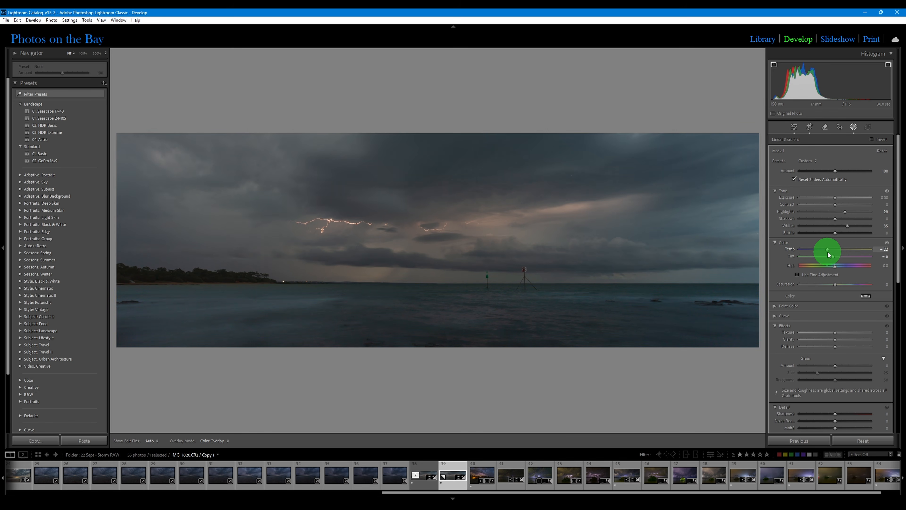
{"action": "left_click_drag", "start_coordinate": [825, 251], "coordinate": [830, 256]}
{"action": "left_click_drag", "start_coordinate": [829, 258], "coordinate": [828, 255]}
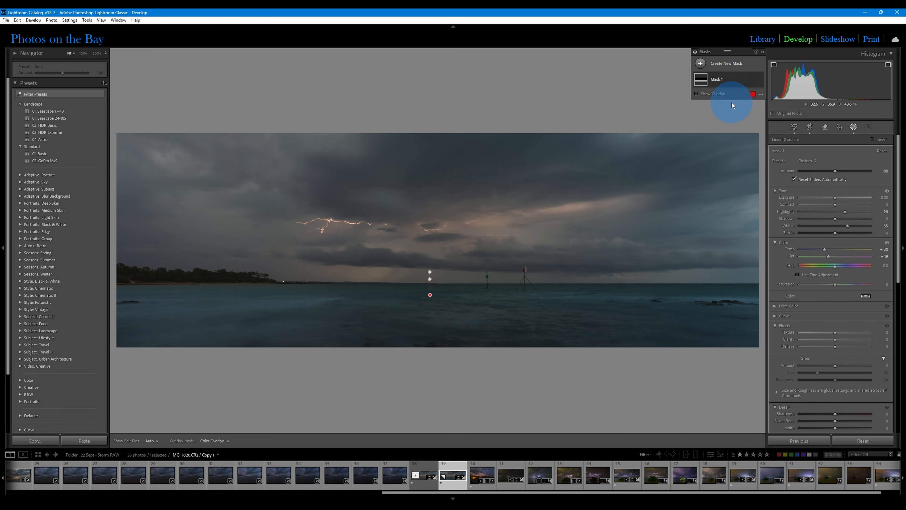
Step: Add a linear gradient mask covering the sky down to the horizon and set its contrast to 53
{"action": "left_click", "coordinate": [727, 64]}
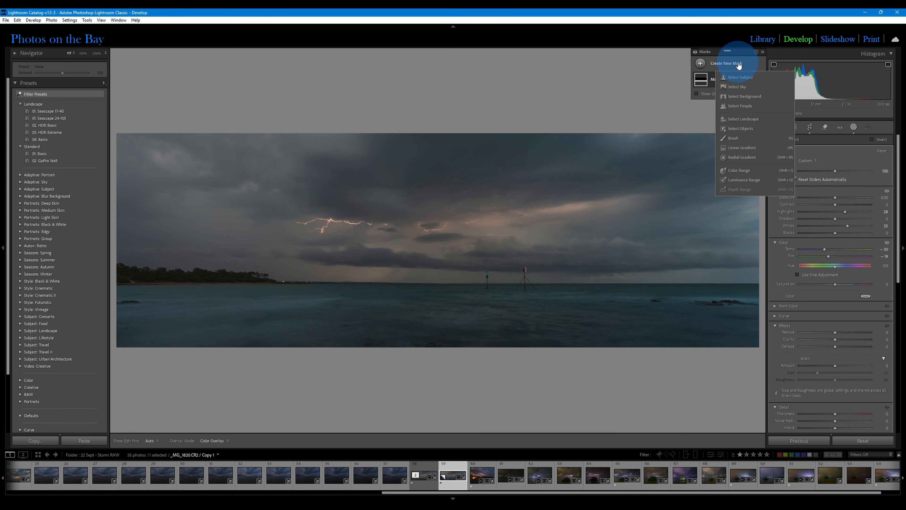
{"action": "left_click", "coordinate": [741, 149]}
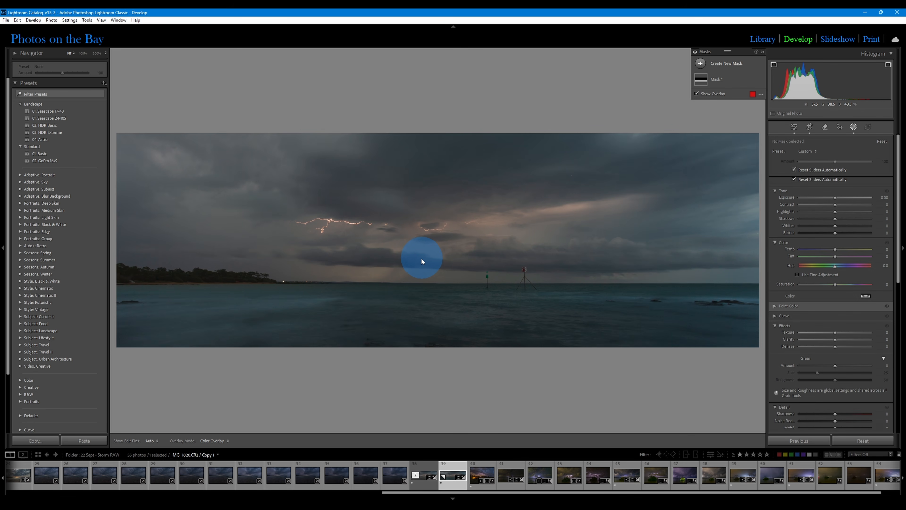
{"action": "left_click_drag", "start_coordinate": [441, 248], "coordinate": [444, 296]}
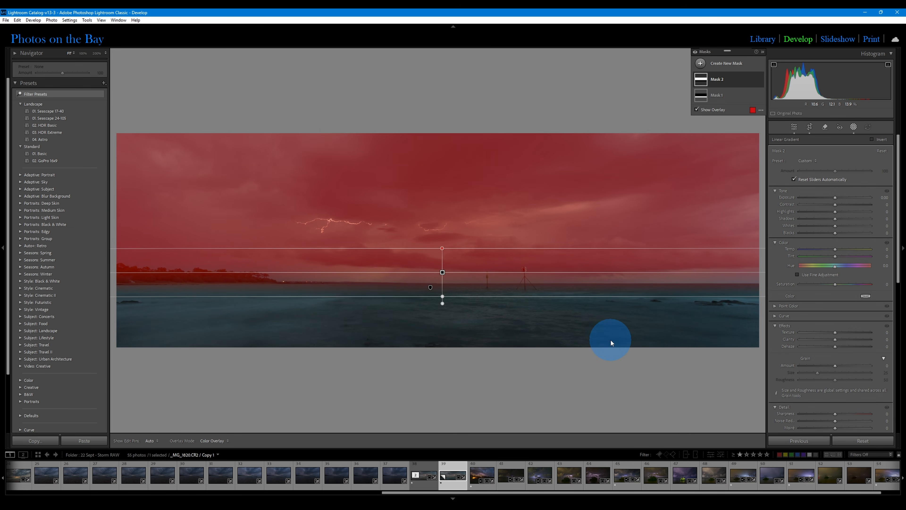
{"action": "left_click_drag", "start_coordinate": [836, 204], "coordinate": [855, 207]}
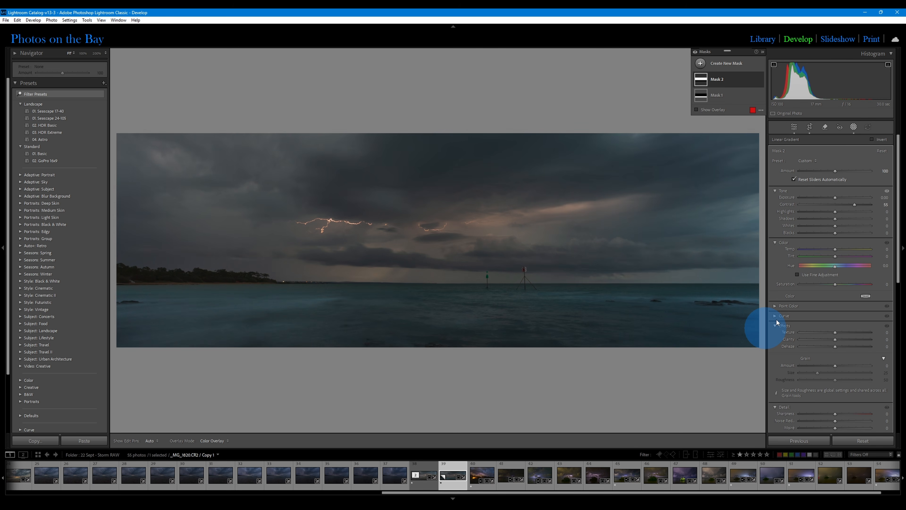
Step: Try texture 100, clarity 100 and dehaze 29 on the sky mask
{"action": "left_click", "coordinate": [775, 325]}
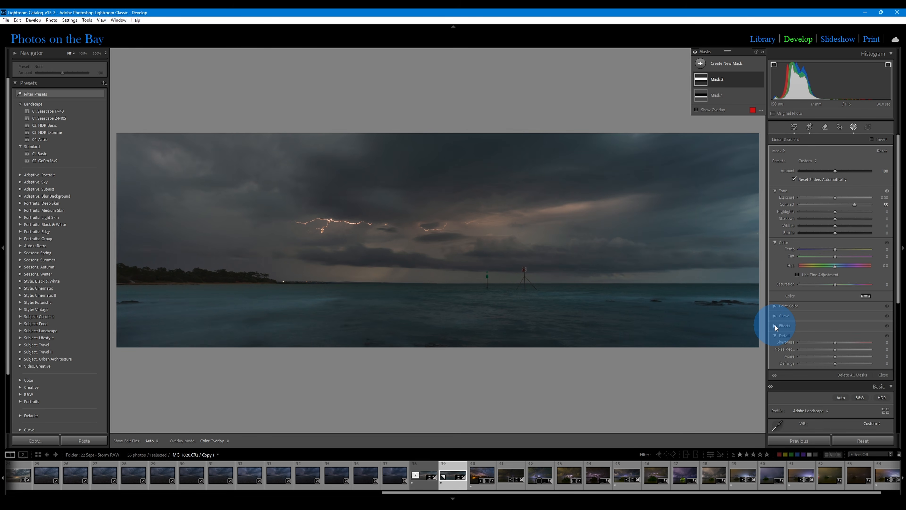
{"action": "left_click", "coordinate": [775, 325]}
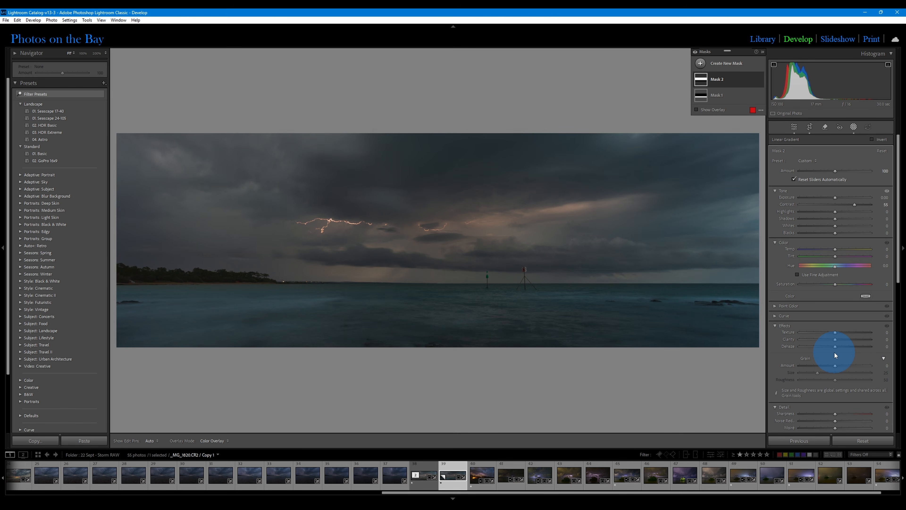
{"action": "left_click", "coordinate": [732, 78]}
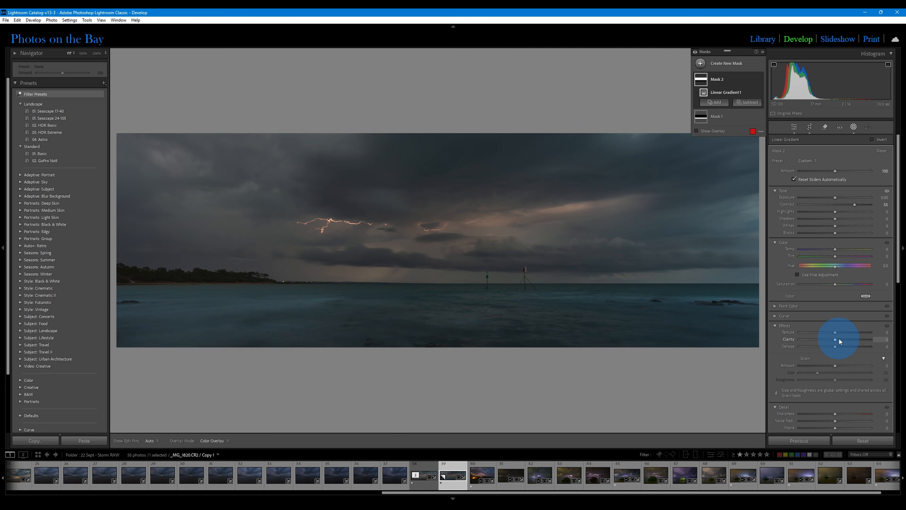
{"action": "mouse_move", "coordinate": [836, 333]}
{"action": "left_mouse_down"}
{"action": "mouse_move", "coordinate": [884, 340]}
{"action": "mouse_move", "coordinate": [836, 347]}
{"action": "mouse_move", "coordinate": [845, 346]}
{"action": "left_mouse_up"}
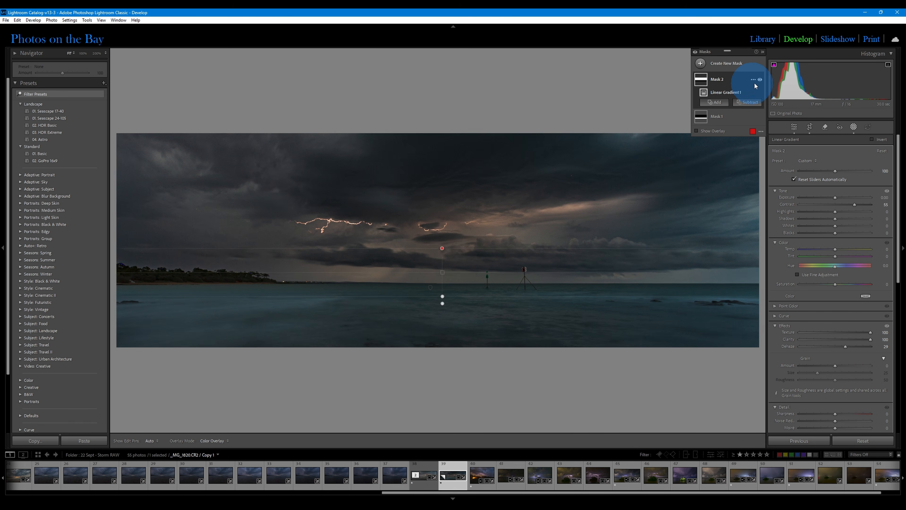
Step: Toggle the sky mask's visibility repeatedly to compare the sky with and without its adjustments
{"action": "left_click", "coordinate": [760, 80]}
{"action": "left_click", "coordinate": [760, 80]}
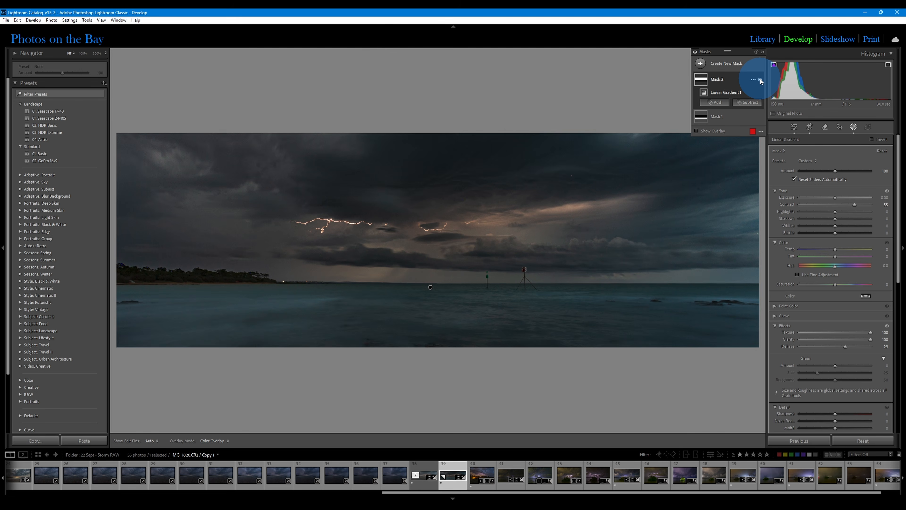
{"action": "left_click", "coordinate": [761, 80]}
{"action": "left_click", "coordinate": [760, 80]}
{"action": "left_click", "coordinate": [760, 80]}
{"action": "left_click", "coordinate": [760, 80]}
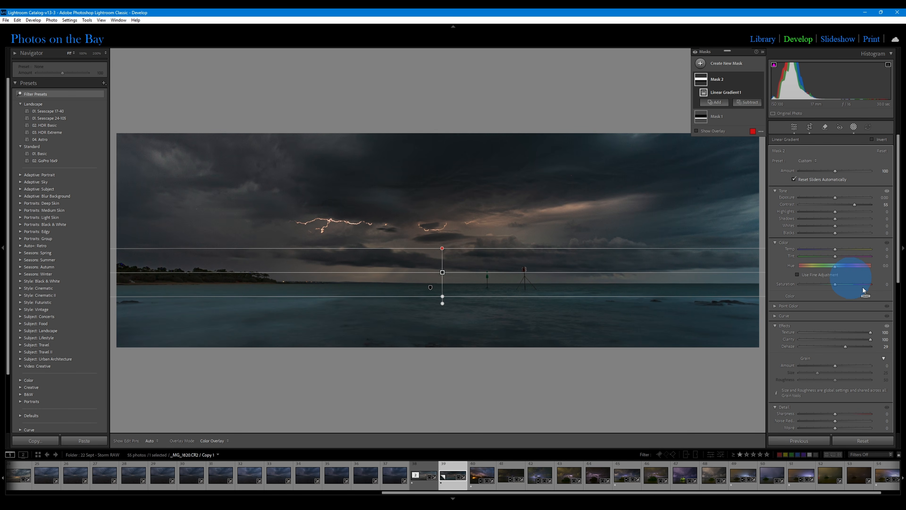
Step: Reduce the sky mask's effects to texture 48, clarity 50 and dehaze 14
{"action": "left_click_drag", "start_coordinate": [870, 332], "coordinate": [841, 346]}
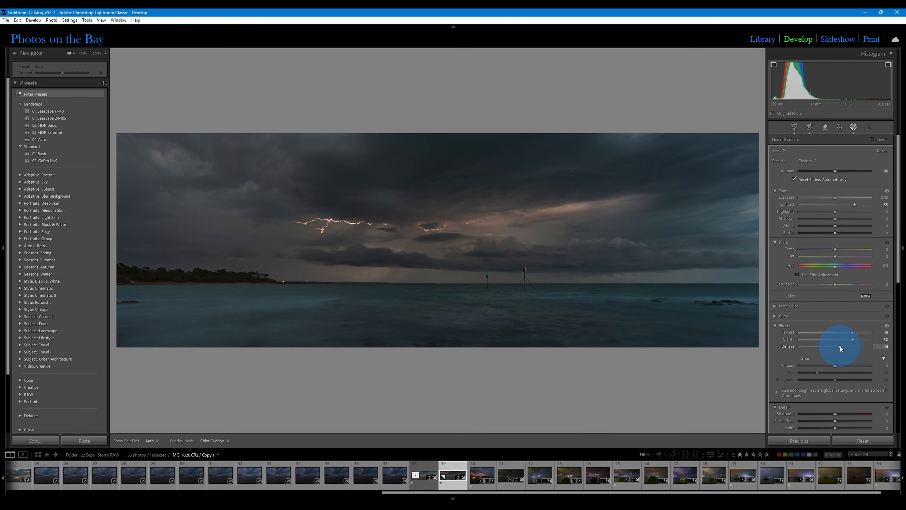
{"action": "left_click_drag", "start_coordinate": [840, 346], "coordinate": [840, 346]}
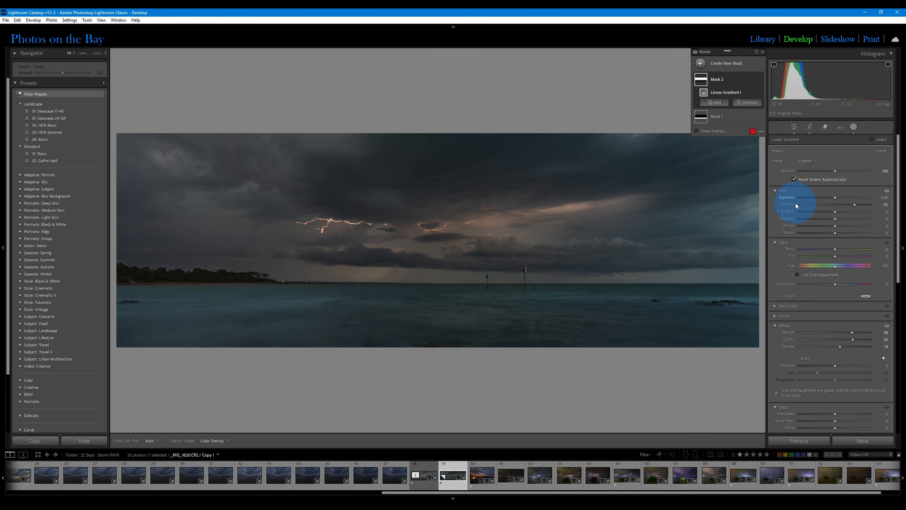
Step: Fine-tune the sea mask's temperature and tint, and reselect the sky mask
{"action": "left_click", "coordinate": [718, 117]}
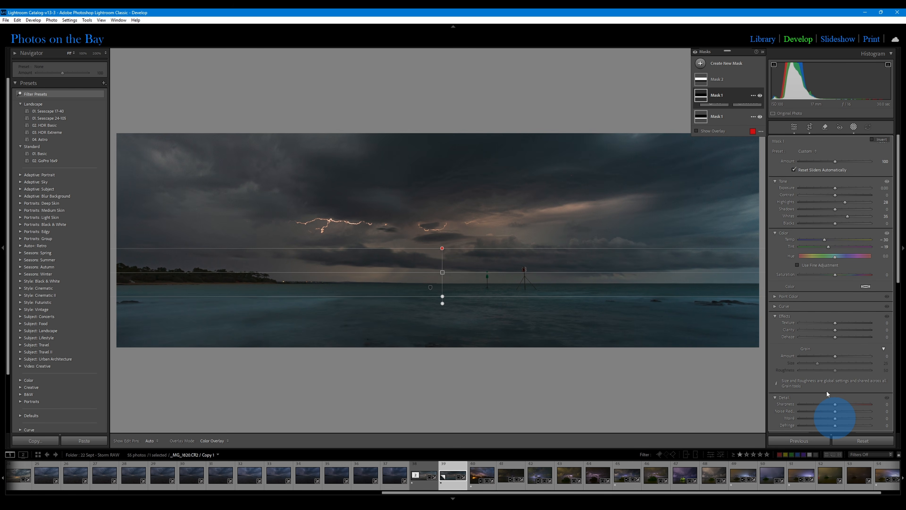
{"action": "left_click_drag", "start_coordinate": [826, 248], "coordinate": [834, 256]}
{"action": "left_click", "coordinate": [715, 79]}
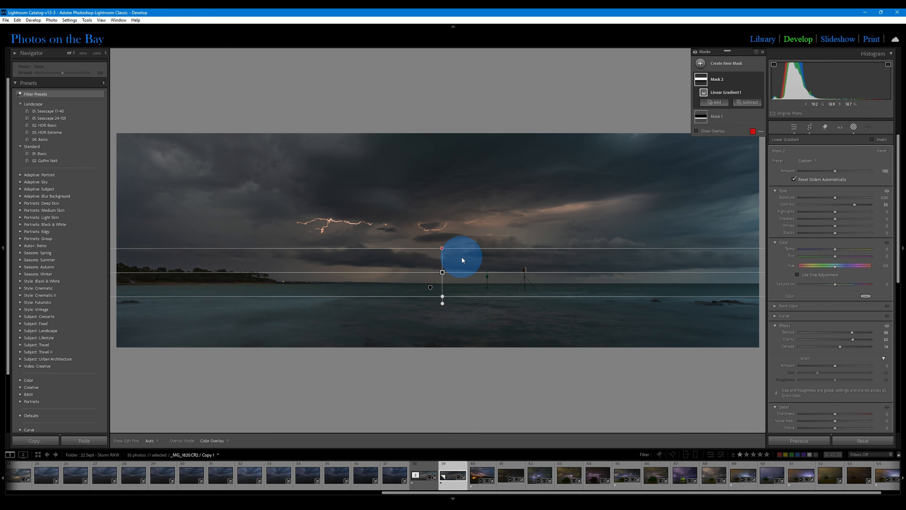
Step: Add a wide radial gradient mask over the lightning and horizon, and warm it with temperature 64 and tint 13
{"action": "left_click", "coordinate": [729, 66]}
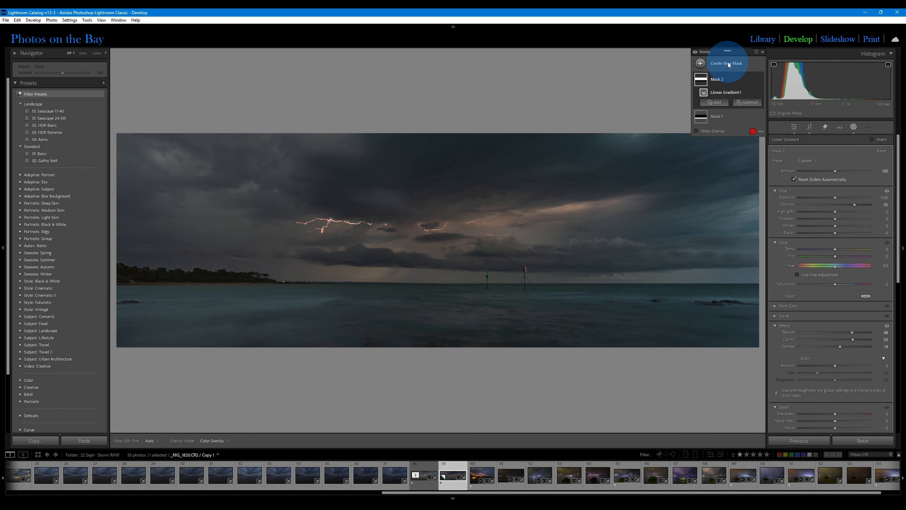
{"action": "left_click", "coordinate": [728, 64]}
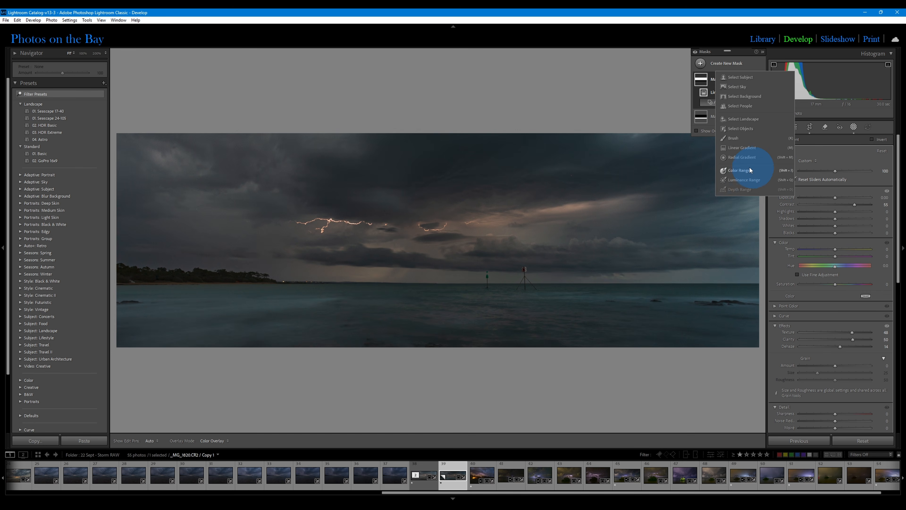
{"action": "left_click", "coordinate": [738, 157]}
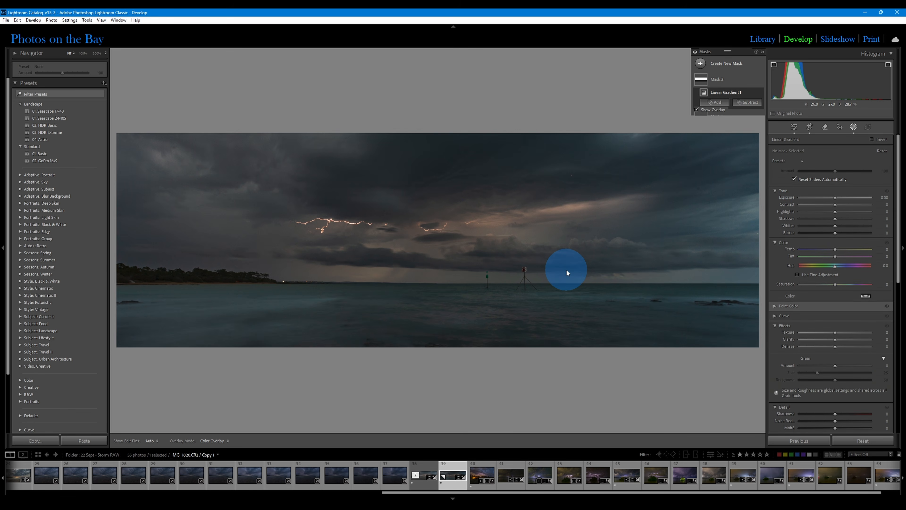
{"action": "left_click_drag", "start_coordinate": [332, 235], "coordinate": [607, 288]}
{"action": "left_click_drag", "start_coordinate": [331, 236], "coordinate": [422, 261]}
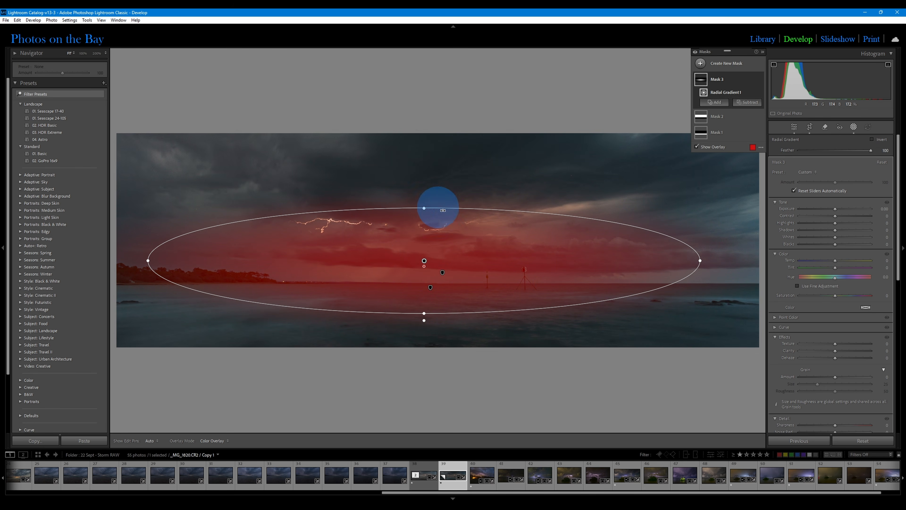
{"action": "left_click_drag", "start_coordinate": [835, 260], "coordinate": [856, 266]}
{"action": "left_click_drag", "start_coordinate": [835, 268], "coordinate": [858, 260]}
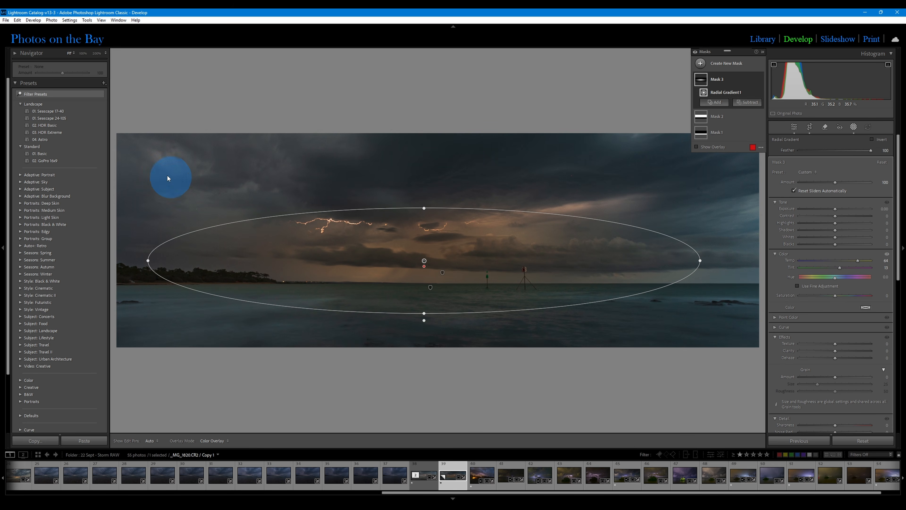
Step: Add a diagonal linear gradient mask from the photo's upper-left corner, darken it with exposure and raise its contrast
{"action": "left_click", "coordinate": [727, 64]}
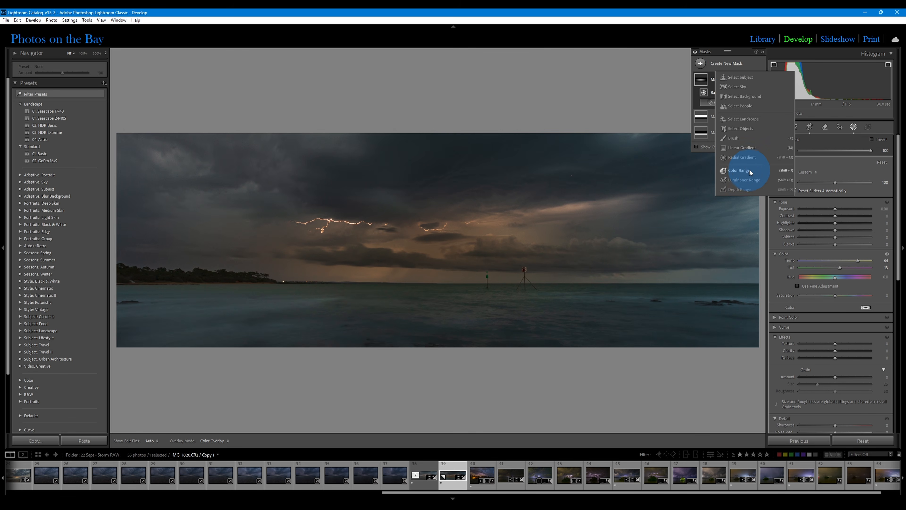
{"action": "left_click", "coordinate": [741, 148]}
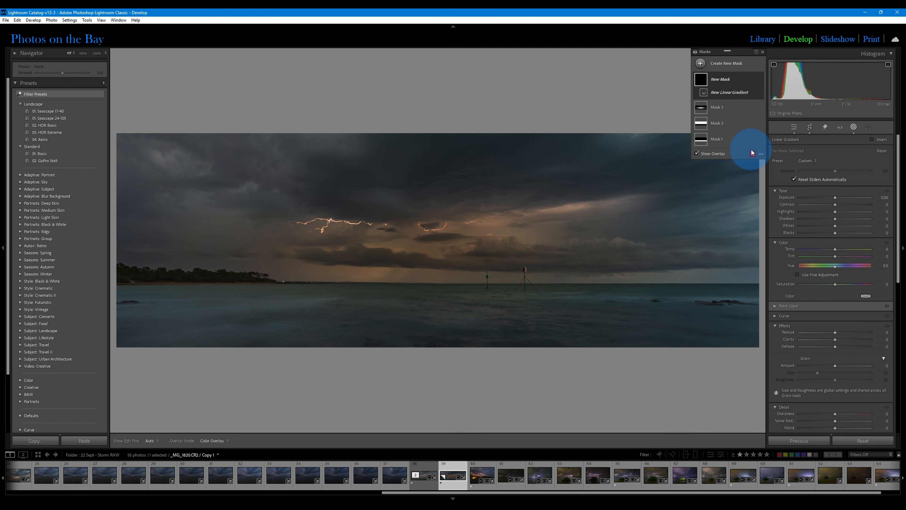
{"action": "left_click_drag", "start_coordinate": [122, 135], "coordinate": [314, 261]}
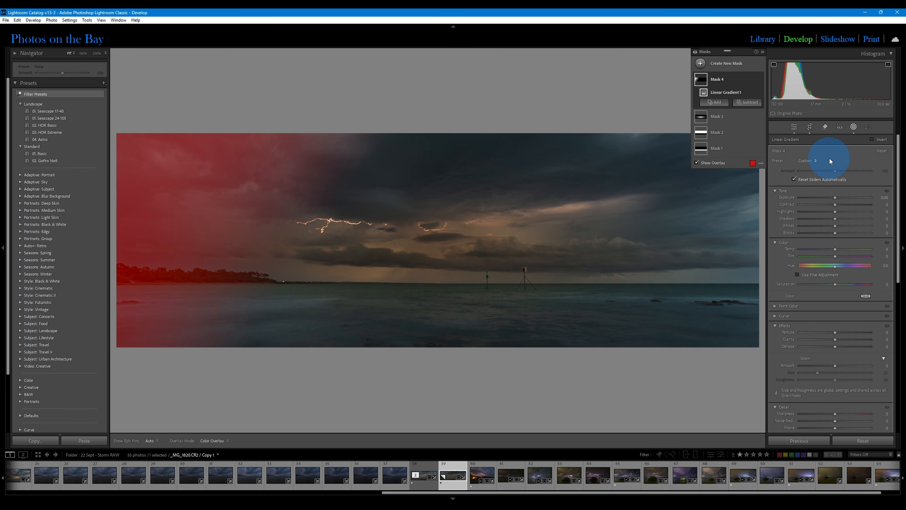
{"action": "mouse_move", "coordinate": [835, 197]}
{"action": "left_mouse_down"}
{"action": "mouse_move", "coordinate": [827, 197]}
{"action": "mouse_move", "coordinate": [847, 205]}
{"action": "left_mouse_up"}
{"action": "left_click", "coordinate": [621, 424]}
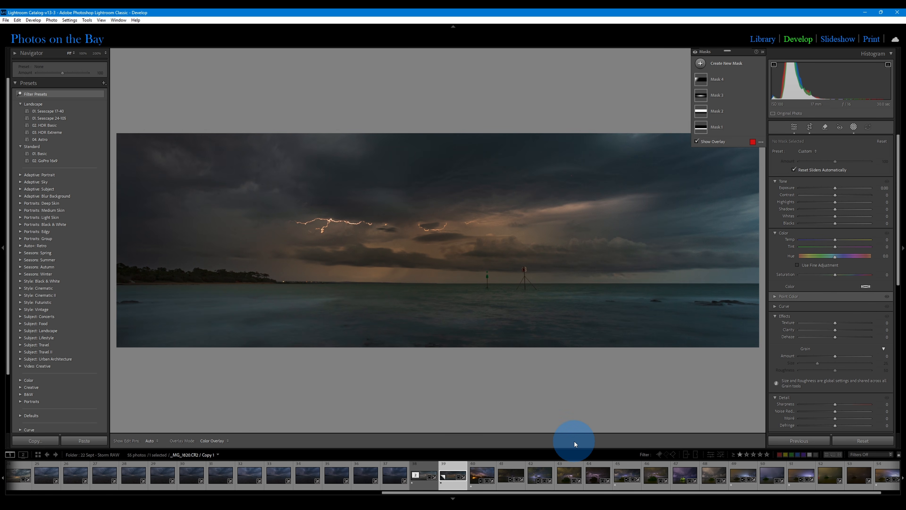
Step: Add a diagonal linear gradient mask over the photo's lower-left corner and set its exposure to -0.88
{"action": "left_click", "coordinate": [730, 63]}
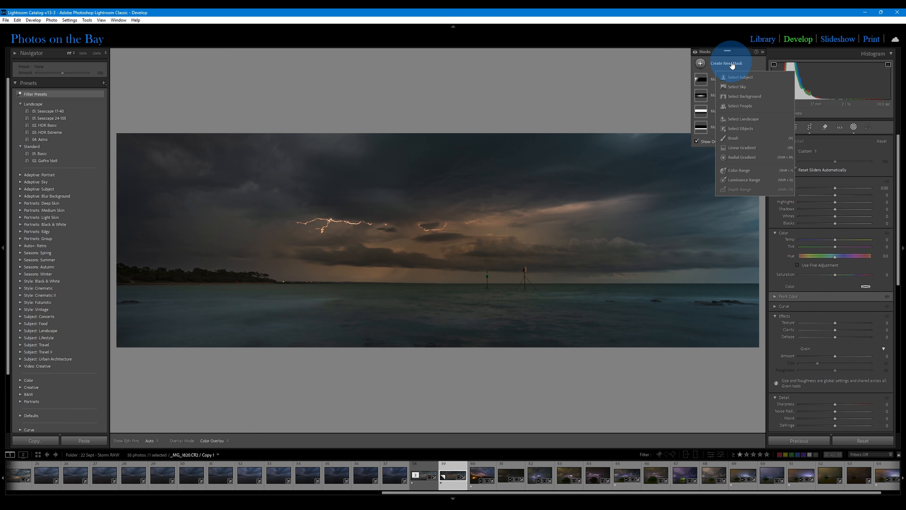
{"action": "left_click", "coordinate": [742, 148]}
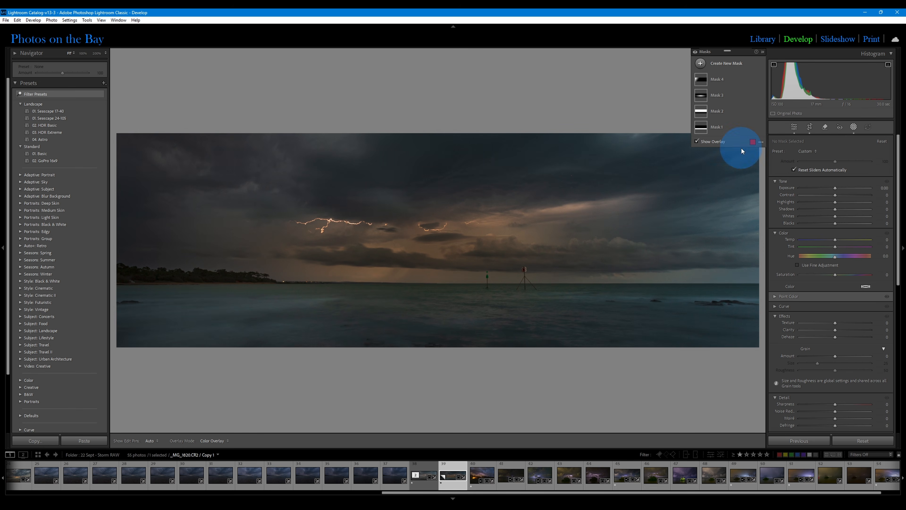
{"action": "left_click_drag", "start_coordinate": [140, 356], "coordinate": [162, 242]}
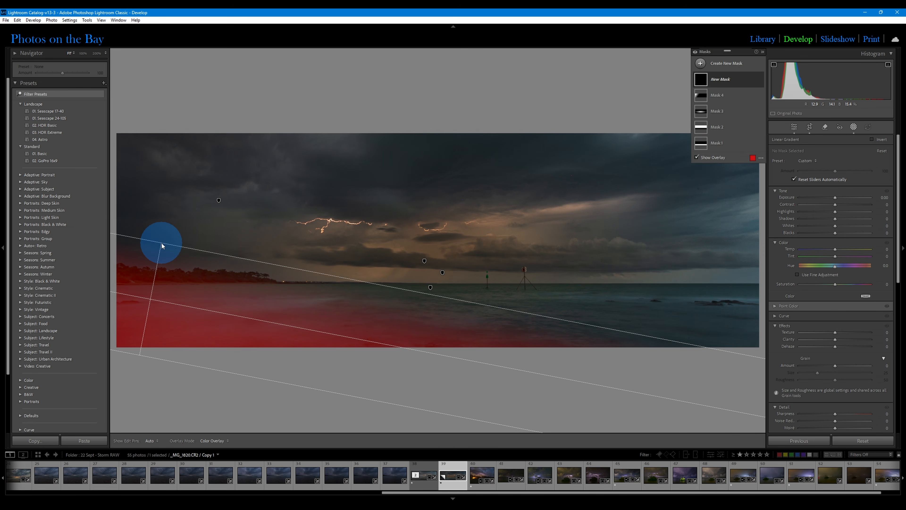
{"action": "left_click_drag", "start_coordinate": [834, 198], "coordinate": [826, 199]}
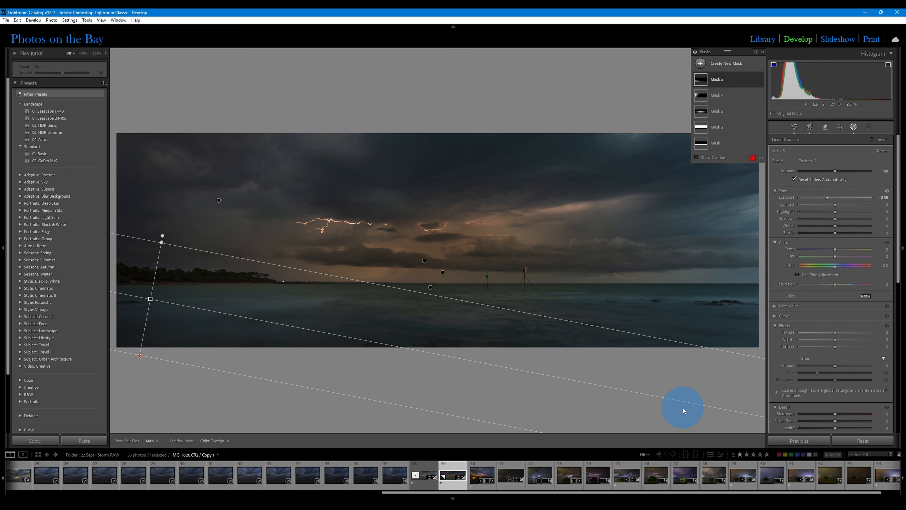
Step: Reselect the sky mask and set its noise reduction to 43
{"action": "left_click", "coordinate": [853, 126]}
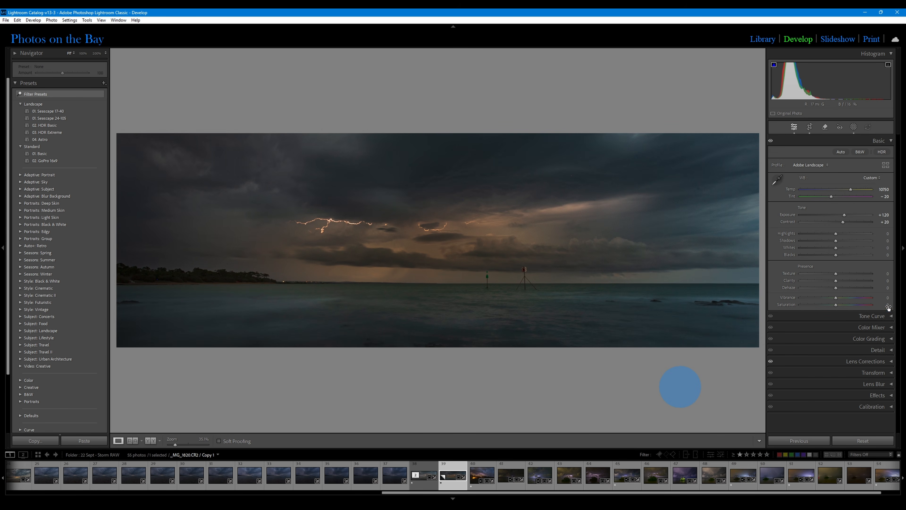
{"action": "left_click", "coordinate": [854, 127]}
{"action": "left_click", "coordinate": [718, 127]}
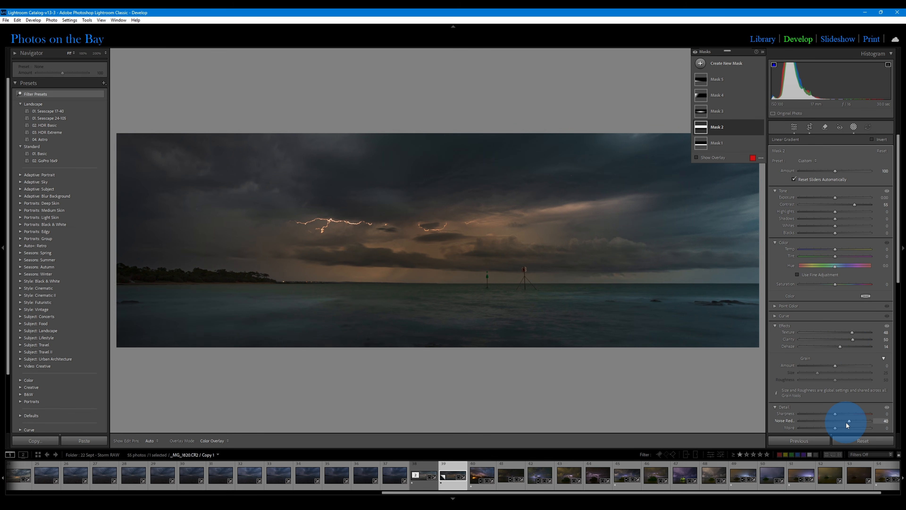
{"action": "mouse_move", "coordinate": [850, 421]}
{"action": "left_mouse_down"}
{"action": "mouse_move", "coordinate": [817, 422]}
{"action": "mouse_move", "coordinate": [859, 423]}
{"action": "left_mouse_up"}
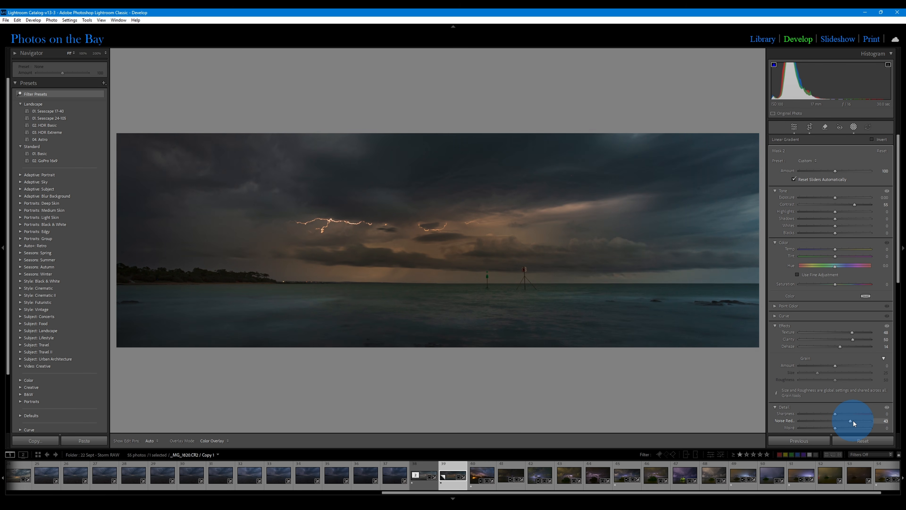
Step: Leave masking and compare the edited photo with its before view
{"action": "left_click", "coordinate": [794, 128]}
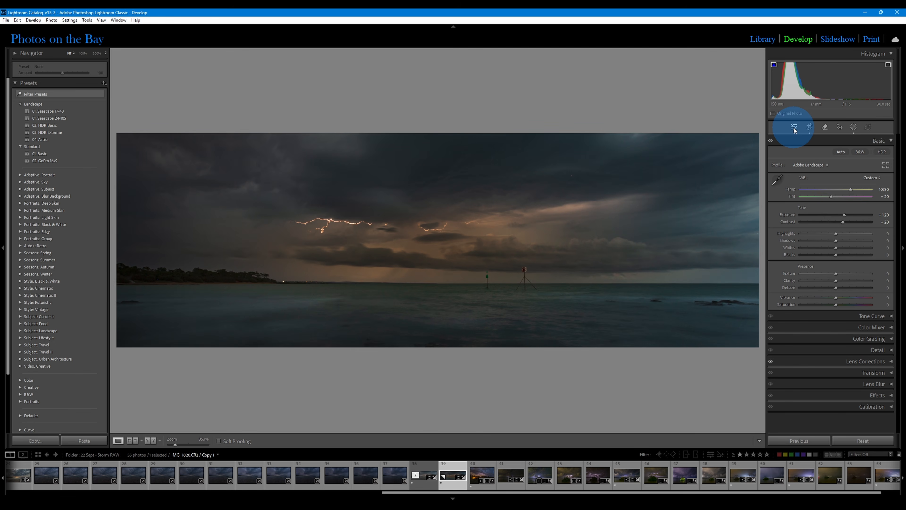
{"action": "key", "text": "backslash"}
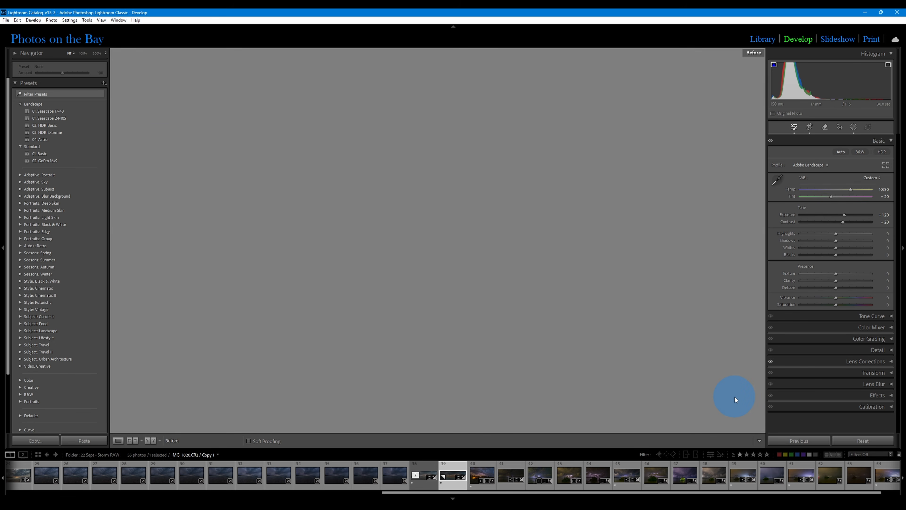
{"action": "key", "text": "backslash"}
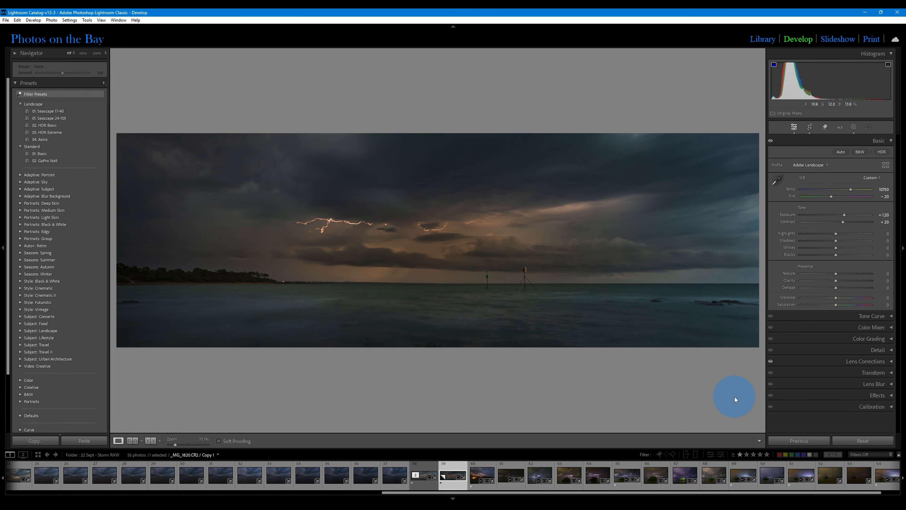
Step: Toggle the storm photo repeatedly between its before and after views to judge the mask edits
{"action": "key", "text": "backslash"}
{"action": "key", "text": "backslash"}
{"action": "key", "text": "backslash"}
{"action": "key", "text": "backslash"}
{"action": "key", "text": "backslash"}
{"action": "key", "text": "backslash"}
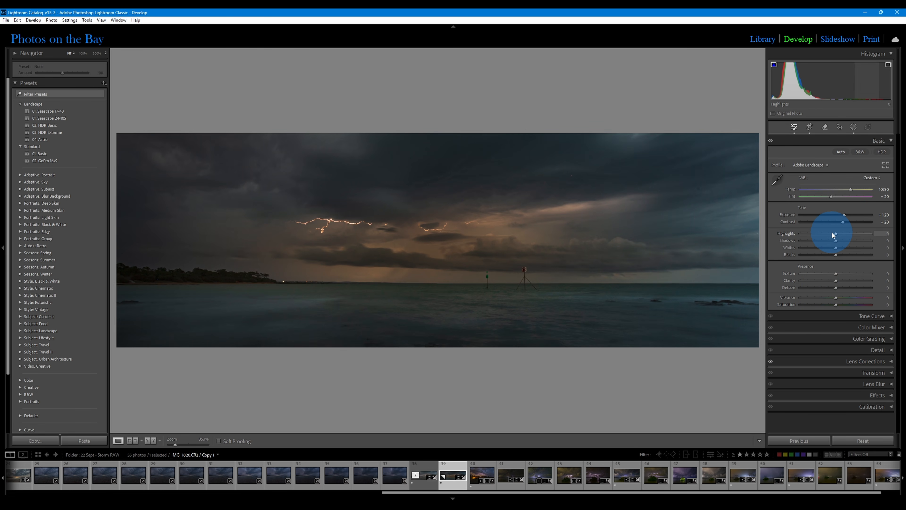
Step: Set the photo's highlights to -53, shadows to +63 and whites to +63, checking the lightning bolts at 100% zoom
{"action": "left_click_drag", "start_coordinate": [836, 234], "coordinate": [859, 244]}
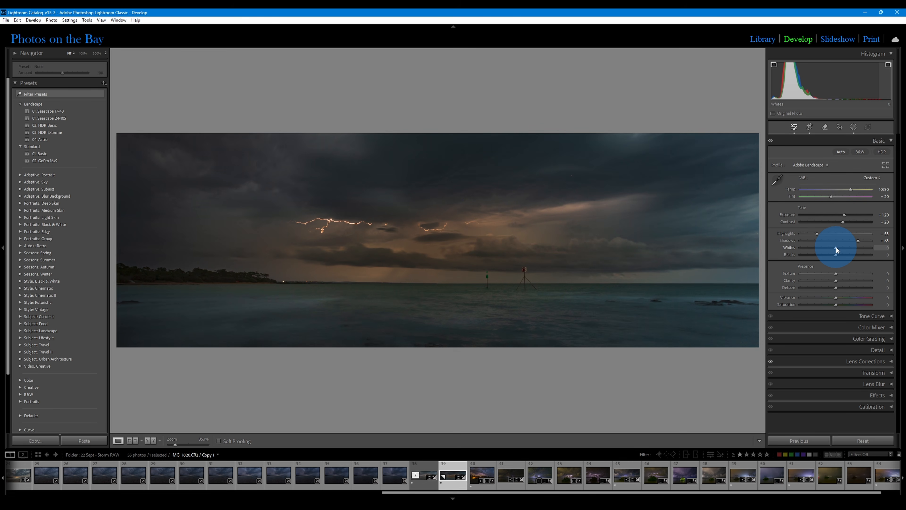
{"action": "left_click_drag", "start_coordinate": [837, 248], "coordinate": [853, 249]}
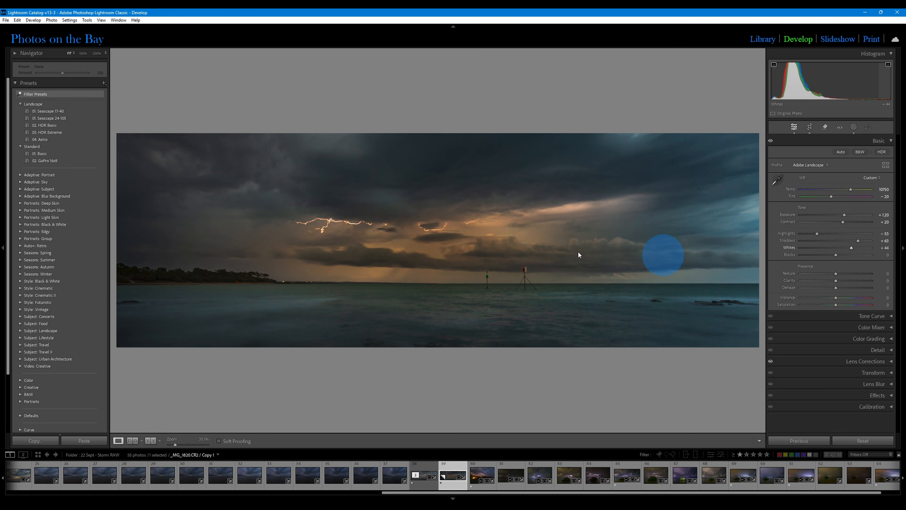
{"action": "left_click", "coordinate": [332, 223]}
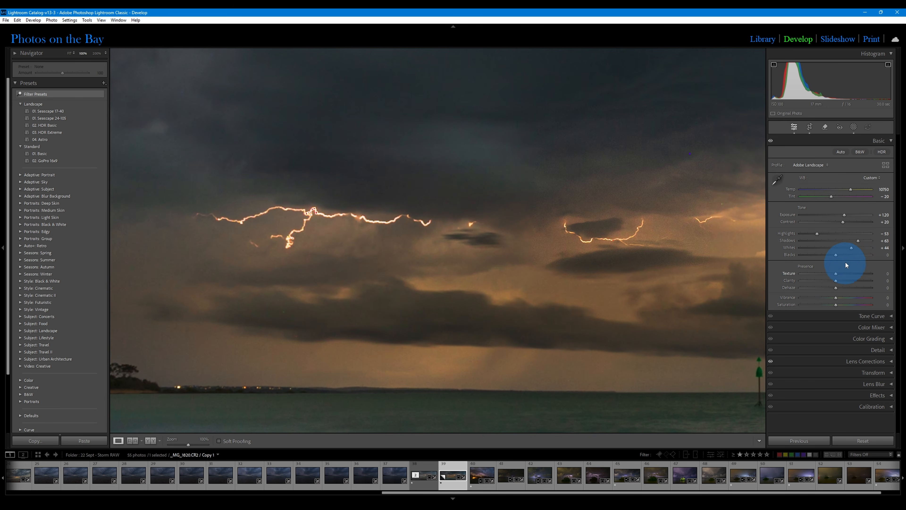
{"action": "left_click_drag", "start_coordinate": [852, 250], "coordinate": [798, 249]}
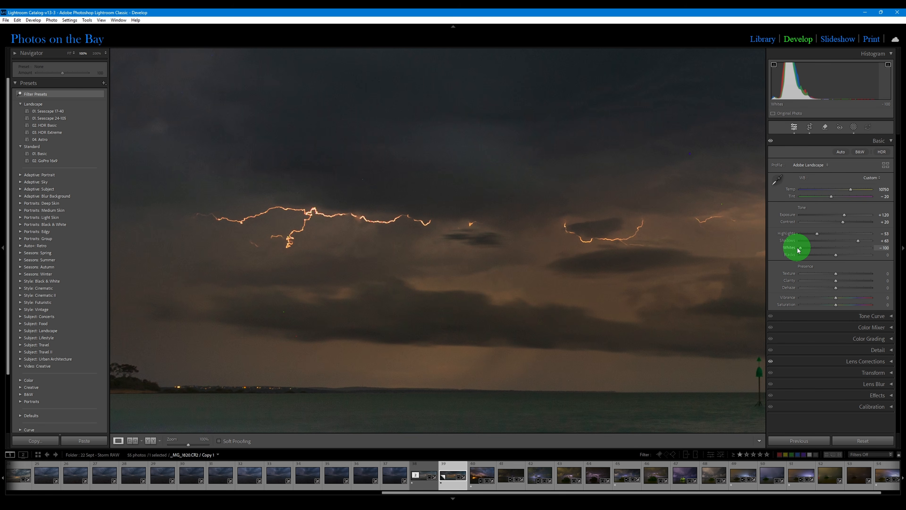
{"action": "left_click_drag", "start_coordinate": [799, 250], "coordinate": [858, 252]}
{"action": "left_click", "coordinate": [624, 288]}
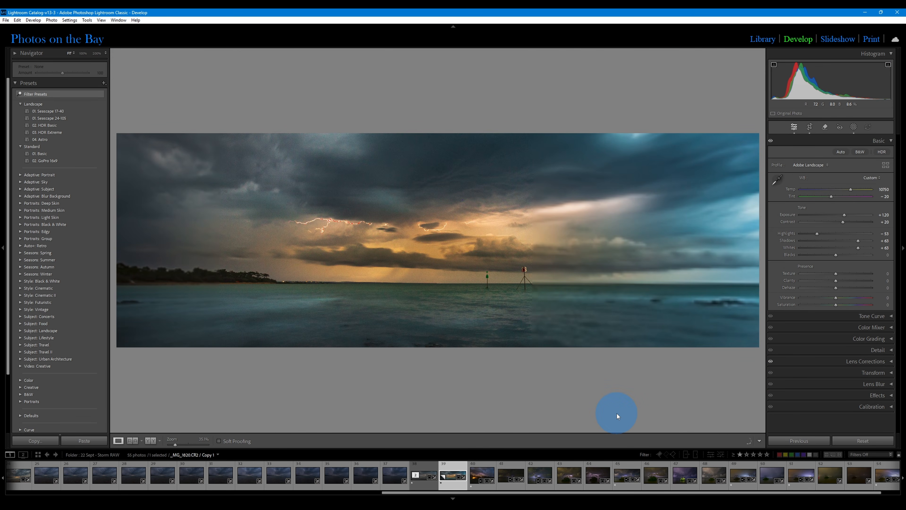
Step: Compare the photo with its before view to review the new tone settings
{"action": "key", "text": "backslash"}
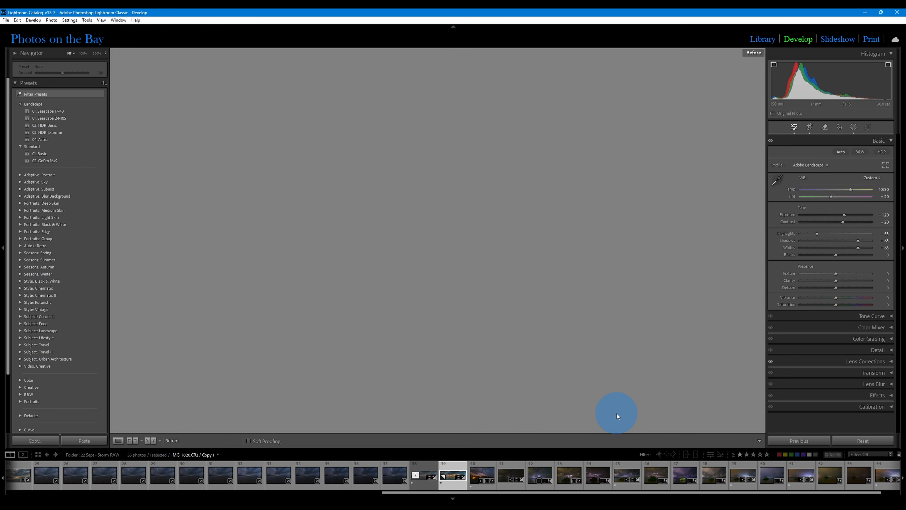
{"action": "key", "text": "backslash"}
{"action": "key", "text": "backslash"}
{"action": "key", "text": "backslash"}
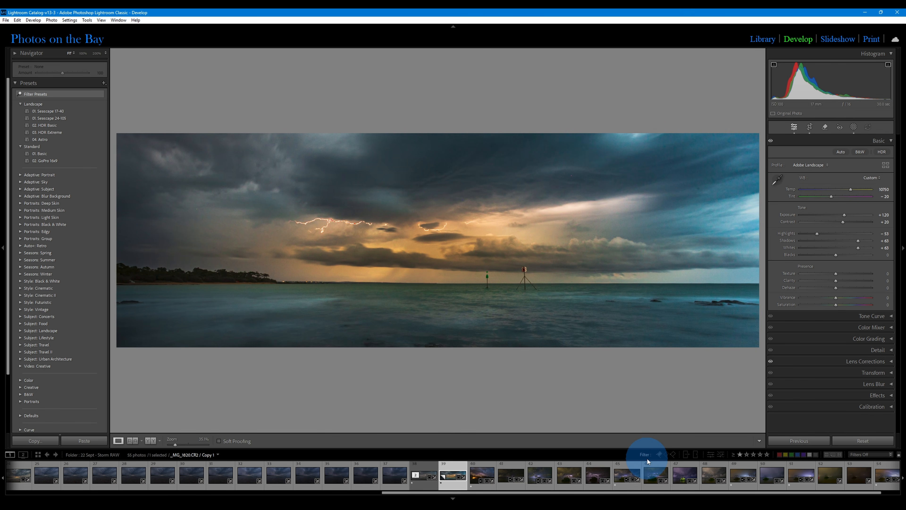
Step: Reset the blacks to 0 and apply Denoise at 50 to the photo
{"action": "mouse_move", "coordinate": [834, 255]}
{"action": "left_mouse_down"}
{"action": "mouse_move", "coordinate": [843, 255]}
{"action": "mouse_move", "coordinate": [823, 255]}
{"action": "mouse_move", "coordinate": [855, 257]}
{"action": "mouse_move", "coordinate": [824, 258]}
{"action": "mouse_move", "coordinate": [845, 257]}
{"action": "mouse_move", "coordinate": [836, 255]}
{"action": "left_mouse_up"}
{"action": "double_click", "coordinate": [836, 255]}
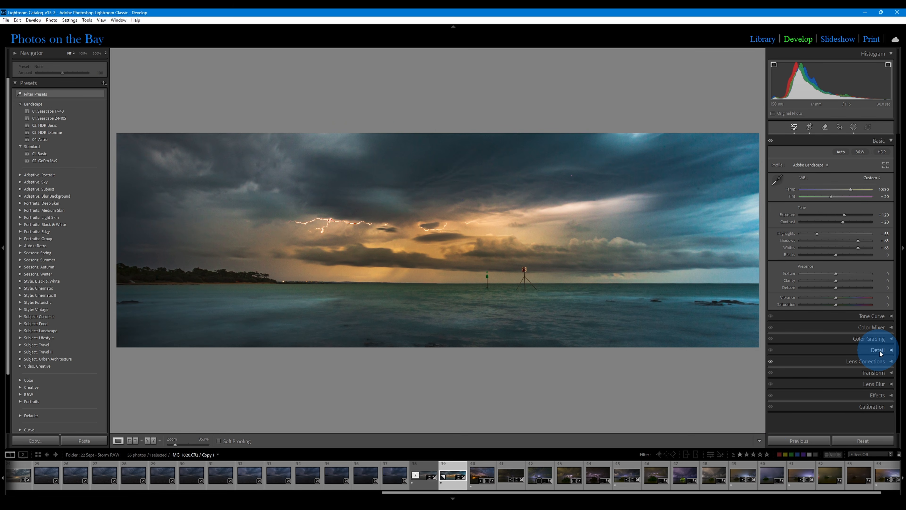
{"action": "left_click", "coordinate": [890, 350]}
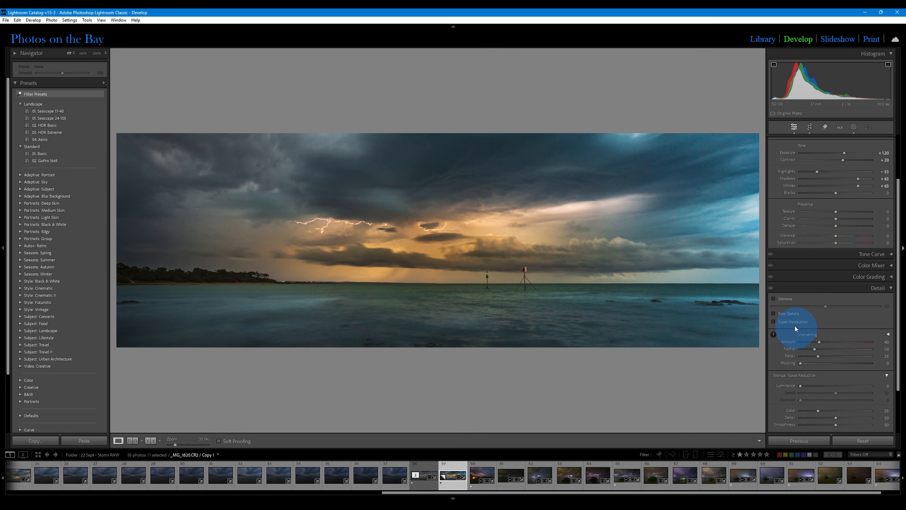
{"action": "left_click", "coordinate": [774, 298]}
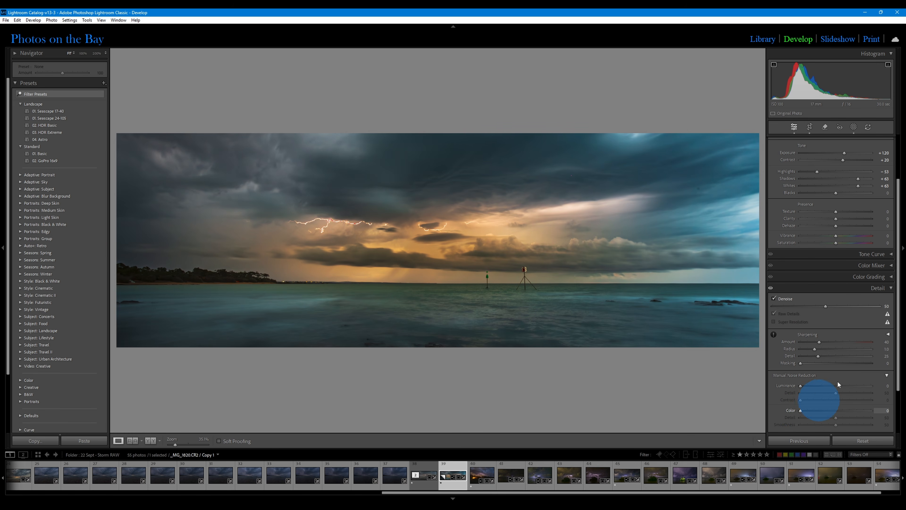
{"action": "left_click", "coordinate": [891, 289]}
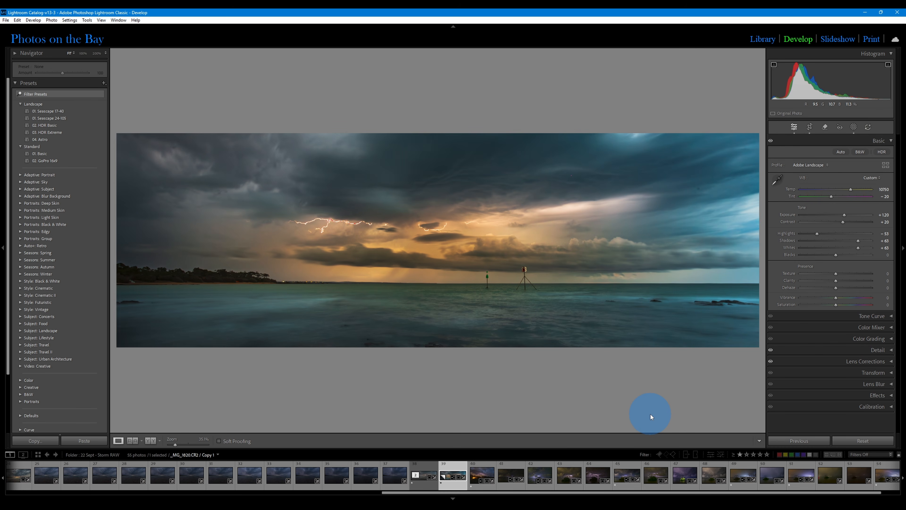
Step: Compare the denoised virtual copy with its before view and with the original photo in the filmstrip
{"action": "key", "text": "backslash"}
{"action": "key", "text": "backslash"}
{"action": "key", "text": "backslash"}
{"action": "key", "text": "backslash"}
{"action": "key", "text": "backslash"}
{"action": "key", "text": "backslash"}
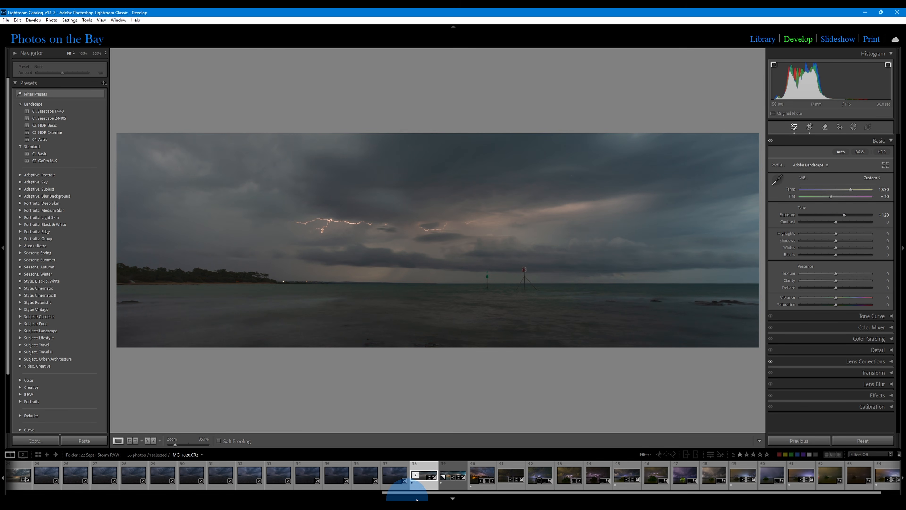
{"action": "left_click", "coordinate": [452, 485]}
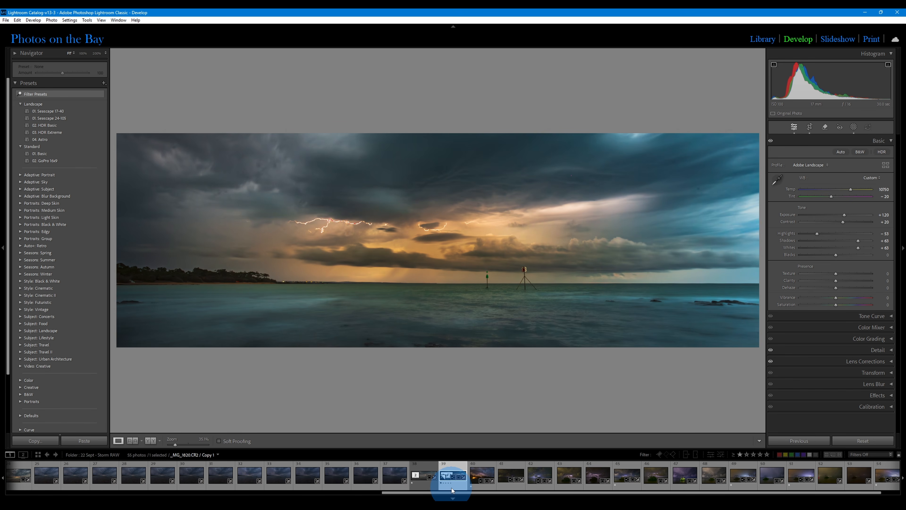
Step: Select the original _MG_1820.CR2 together with its edited virtual copy and open both as layers in Photoshop
{"action": "left_click", "coordinate": [424, 470]}
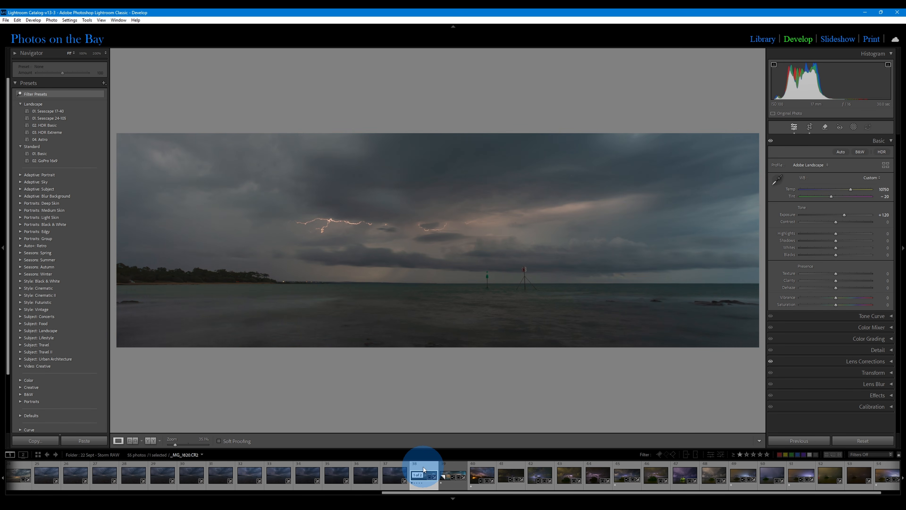
{"action": "left_click", "coordinate": [452, 469]}
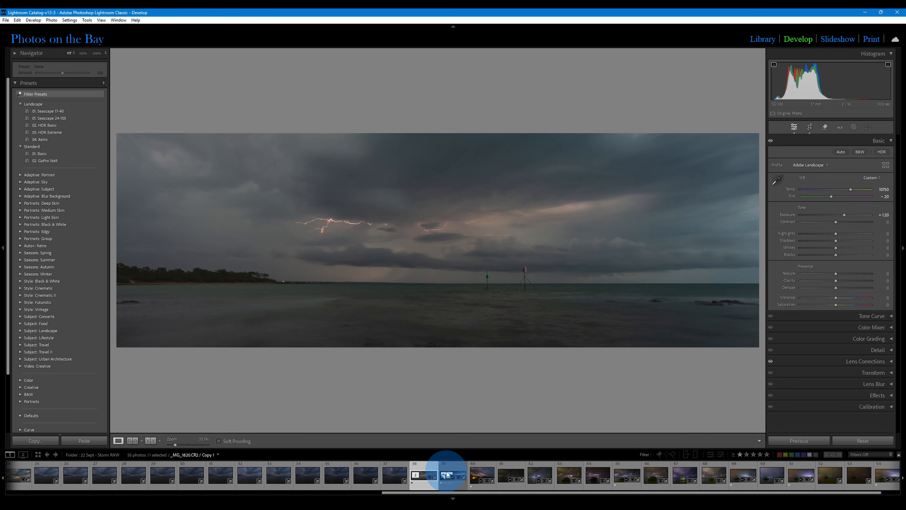
{"action": "left_click", "coordinate": [453, 470], "text": "shift"}
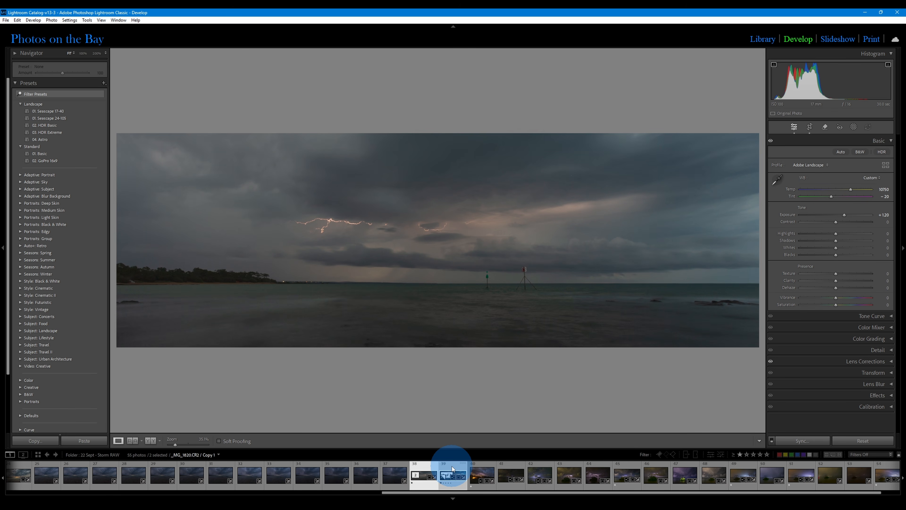
{"action": "right_click", "coordinate": [453, 469]}
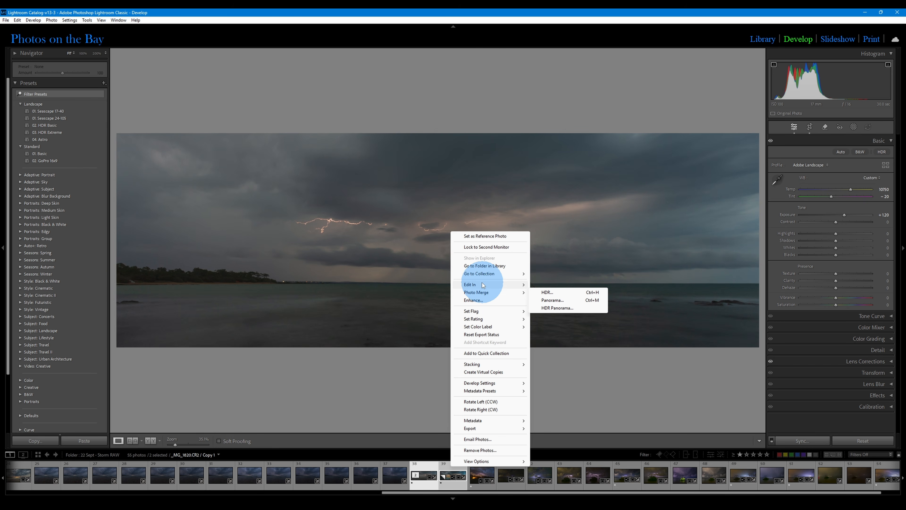
{"action": "mouse_move", "coordinate": [483, 285]}
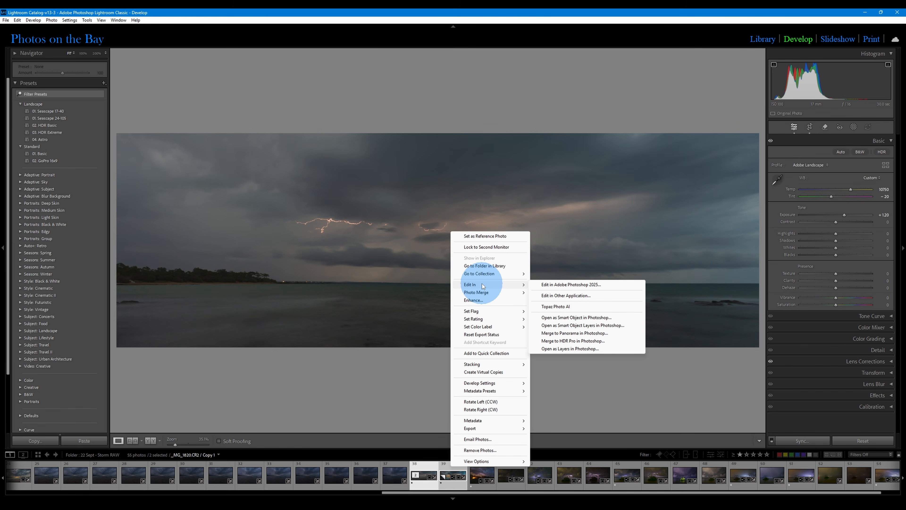
{"action": "left_click", "coordinate": [585, 349]}
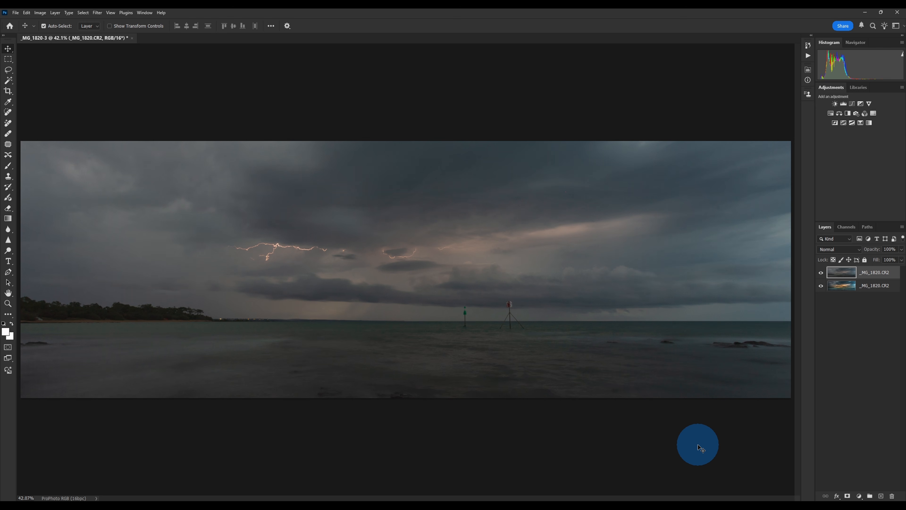
Step: Toggle the visibility of the upper, unedited layer to compare it with the edited layer below
{"action": "left_click", "coordinate": [821, 273]}
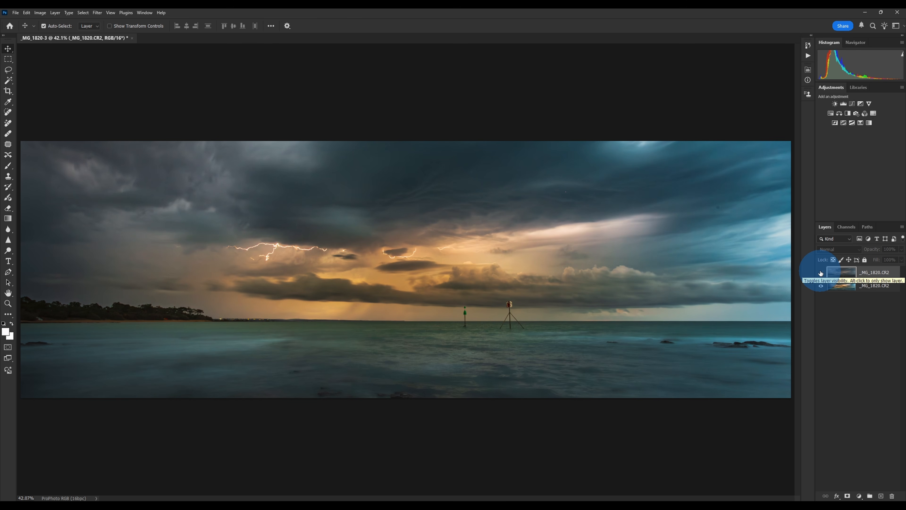
{"action": "left_click", "coordinate": [821, 273]}
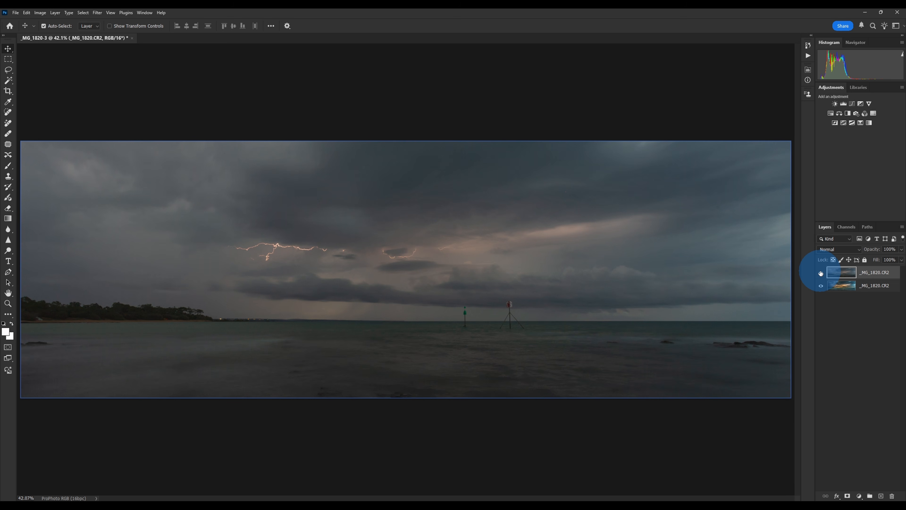
{"action": "left_click", "coordinate": [821, 273]}
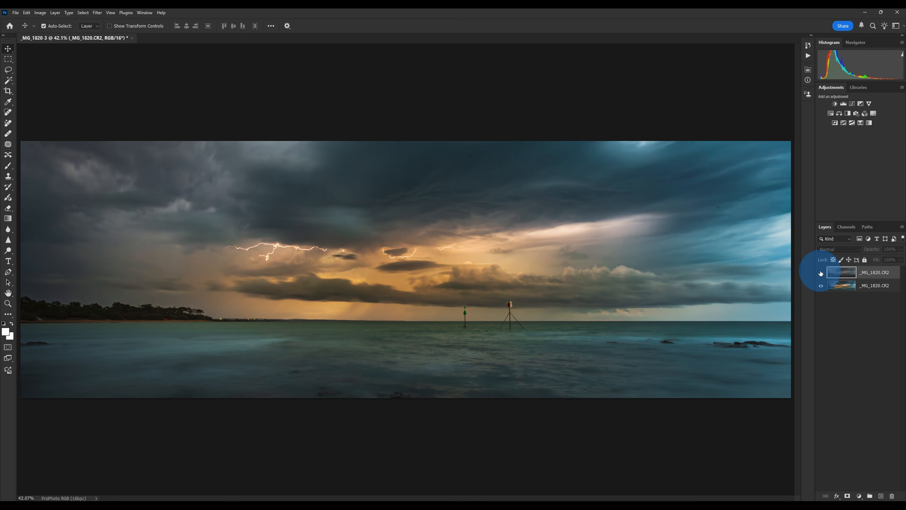
{"action": "left_click", "coordinate": [821, 273]}
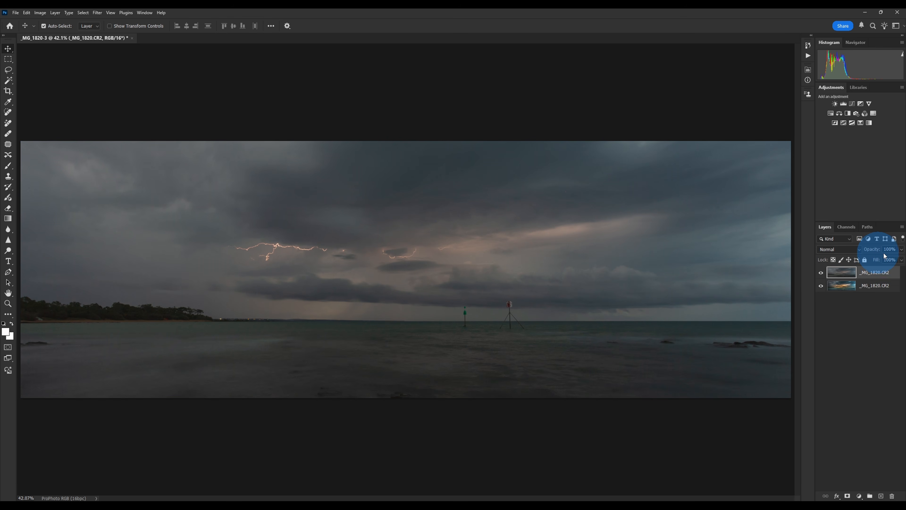
Step: Lower the upper, unedited layer's opacity to 50% to blend it with the edited version
{"action": "left_click", "coordinate": [901, 249]}
{"action": "mouse_move", "coordinate": [902, 259]}
{"action": "left_mouse_down"}
{"action": "mouse_move", "coordinate": [866, 260]}
{"action": "mouse_move", "coordinate": [902, 264]}
{"action": "mouse_move", "coordinate": [885, 259]}
{"action": "left_mouse_up"}
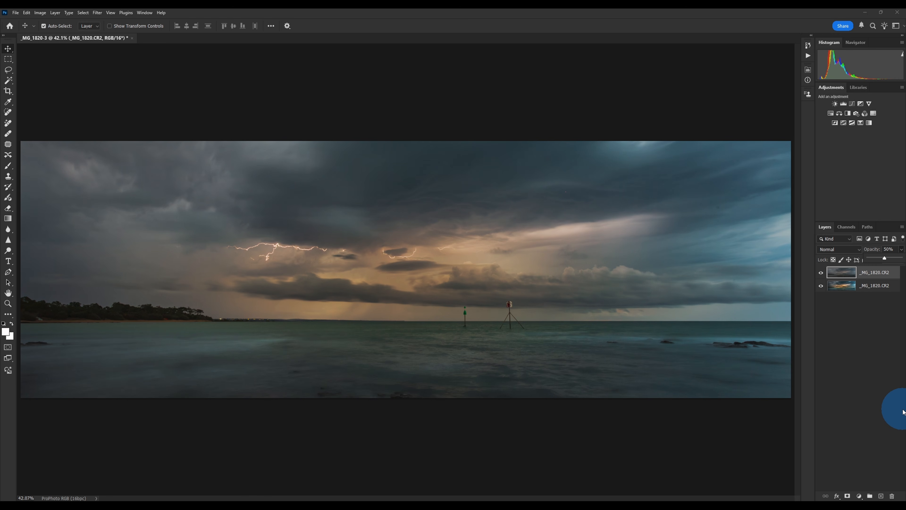
{"action": "mouse_move", "coordinate": [885, 258]}
{"action": "left_mouse_down"}
{"action": "mouse_move", "coordinate": [869, 261]}
{"action": "mouse_move", "coordinate": [899, 261]}
{"action": "mouse_move", "coordinate": [886, 260]}
{"action": "left_mouse_up"}
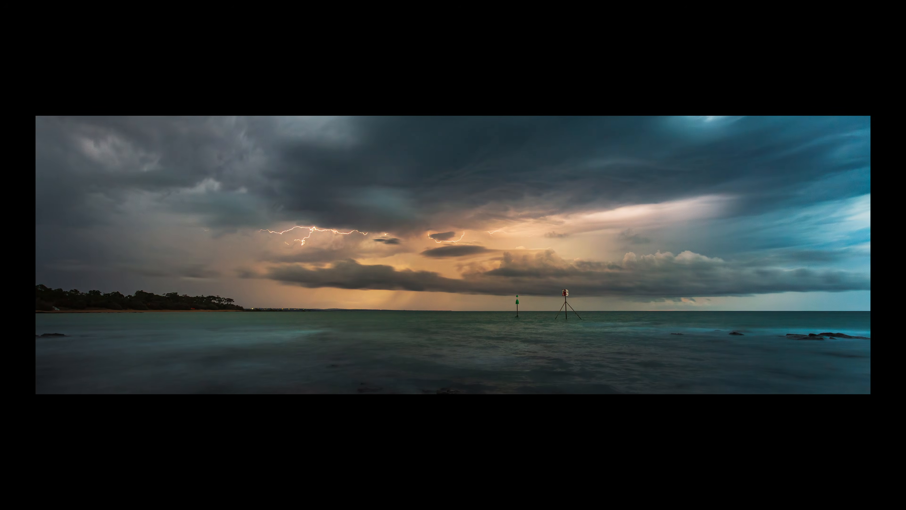